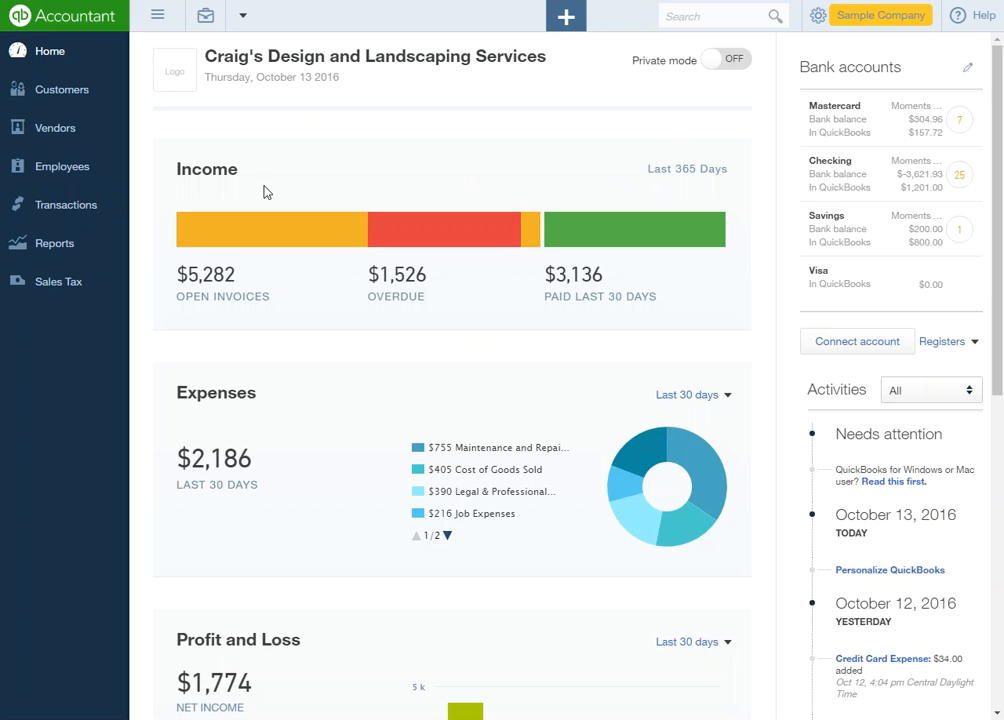
# Step: Start a new account in the chart of accounts with category Other Current Liabilities and detail type Trust Accounts - Liabilities
pyautogui.click(47, 206)
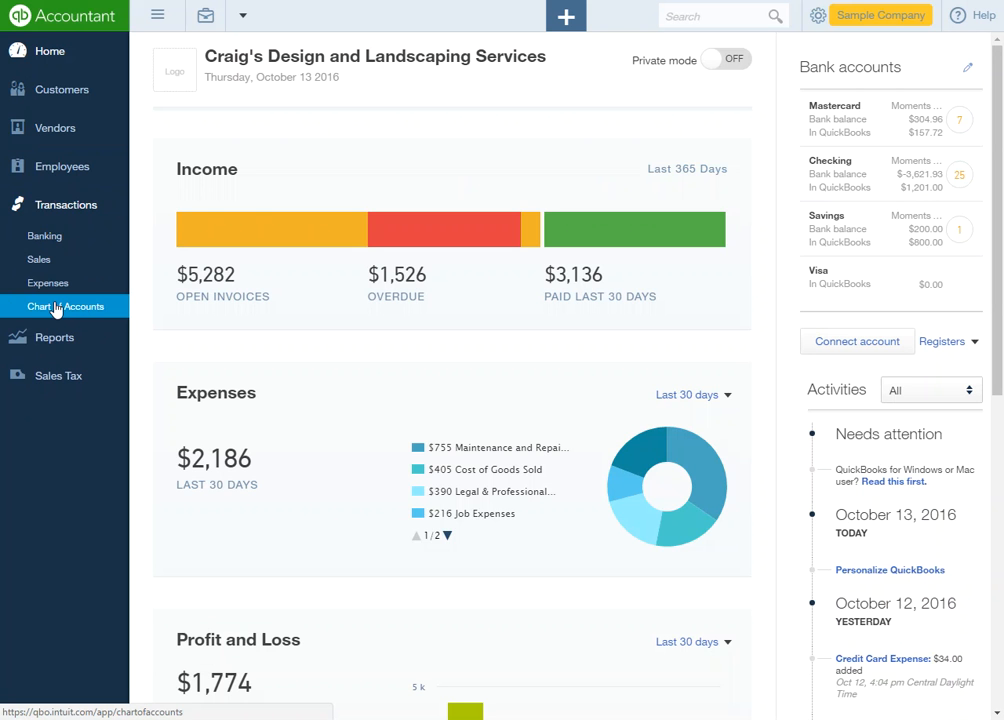
pyautogui.click(56, 310)
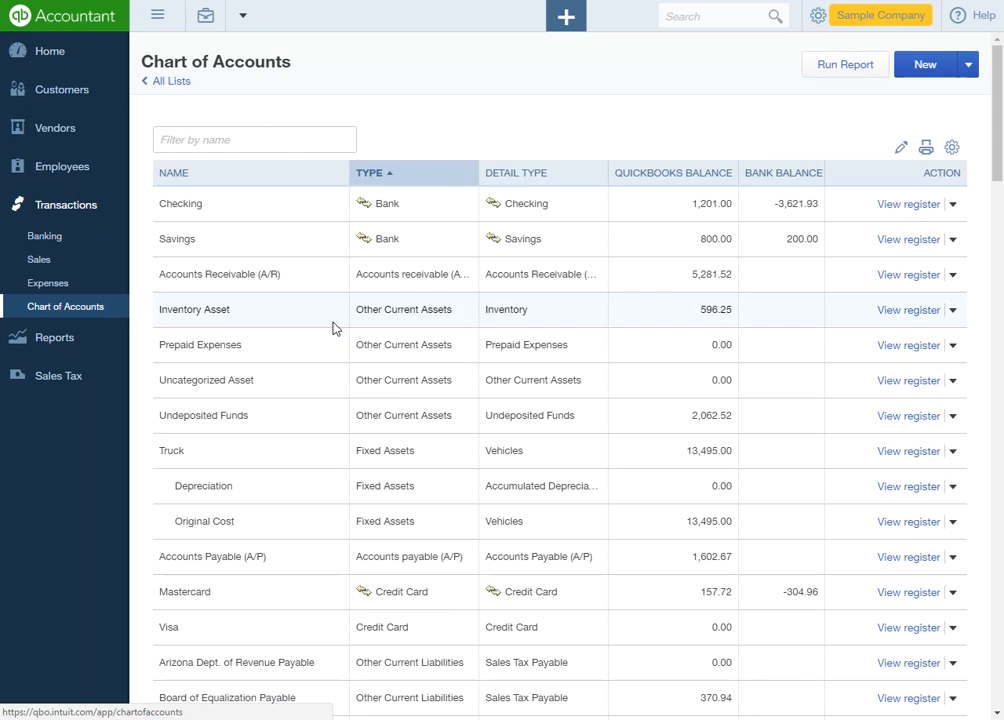
pyautogui.click(926, 66)
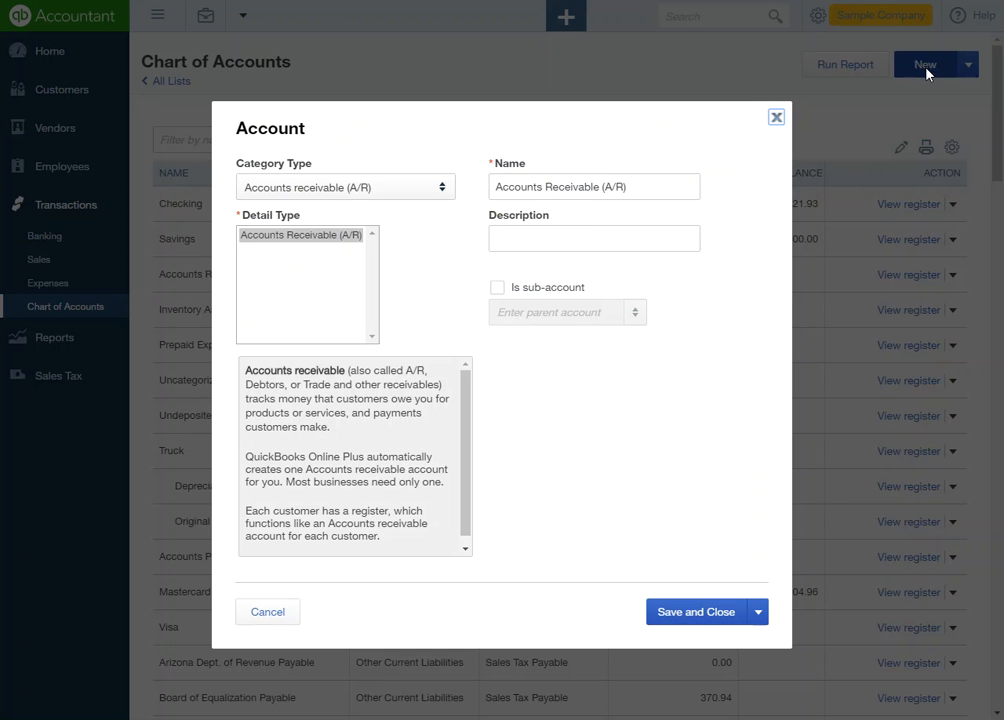
pyautogui.click(333, 188)
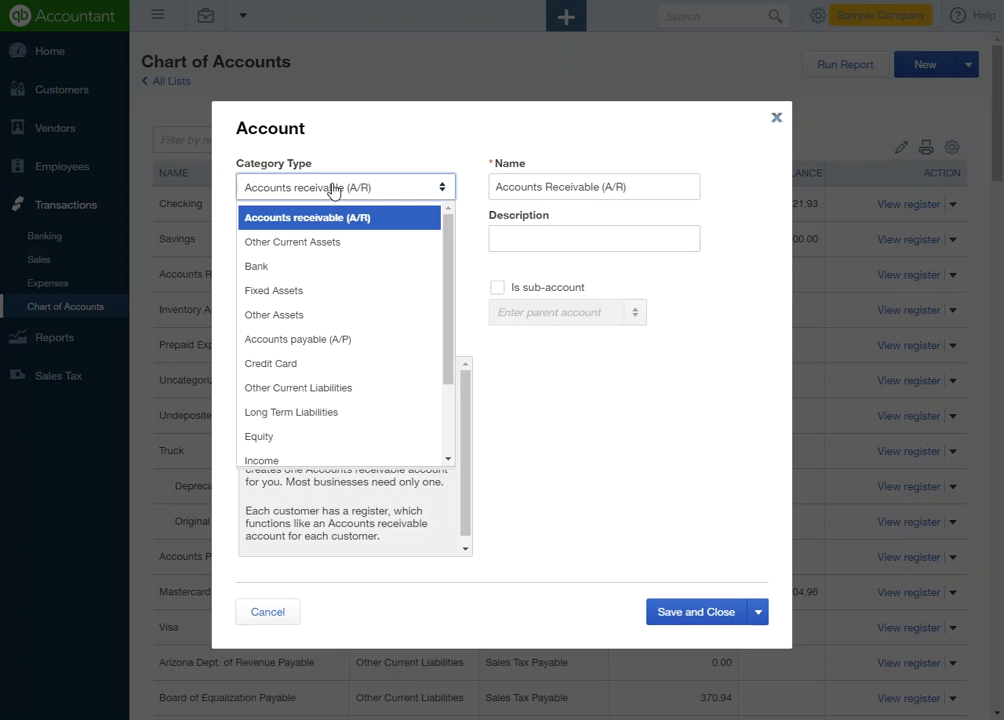
pyautogui.click(323, 392)
pyautogui.scroll(-3, 376, 273)
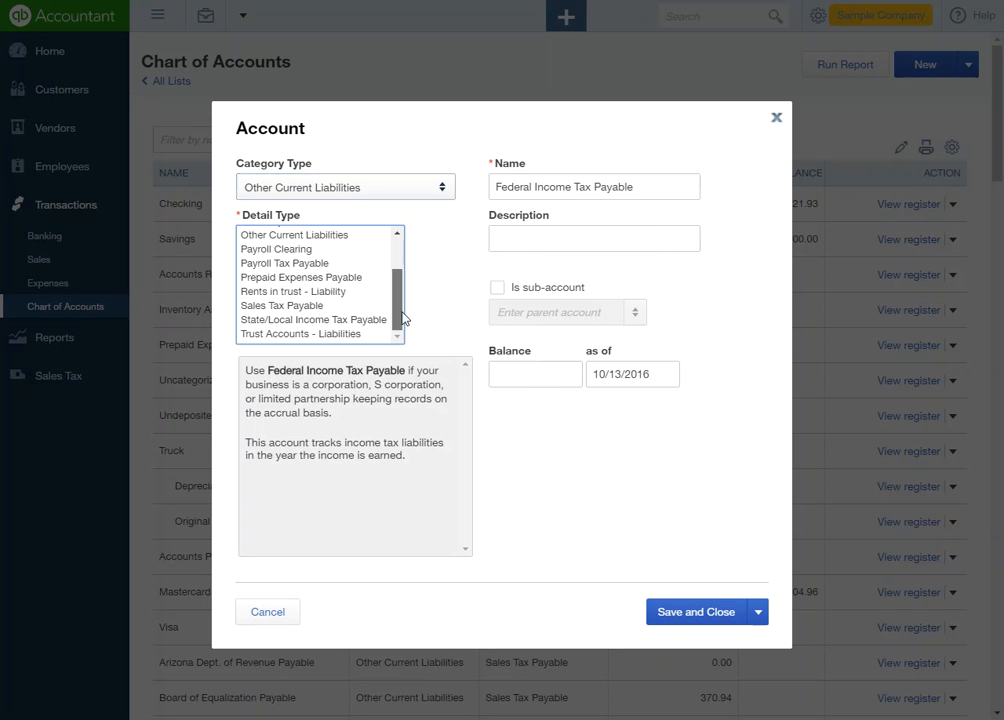
pyautogui.click(310, 334)
# Step: Name the new liability account "IOLTA Accounts - Unearned" and save it
pyautogui.click(639, 186)
pyautogui.moveTo(639, 186); pyautogui.dragTo(347, 192)
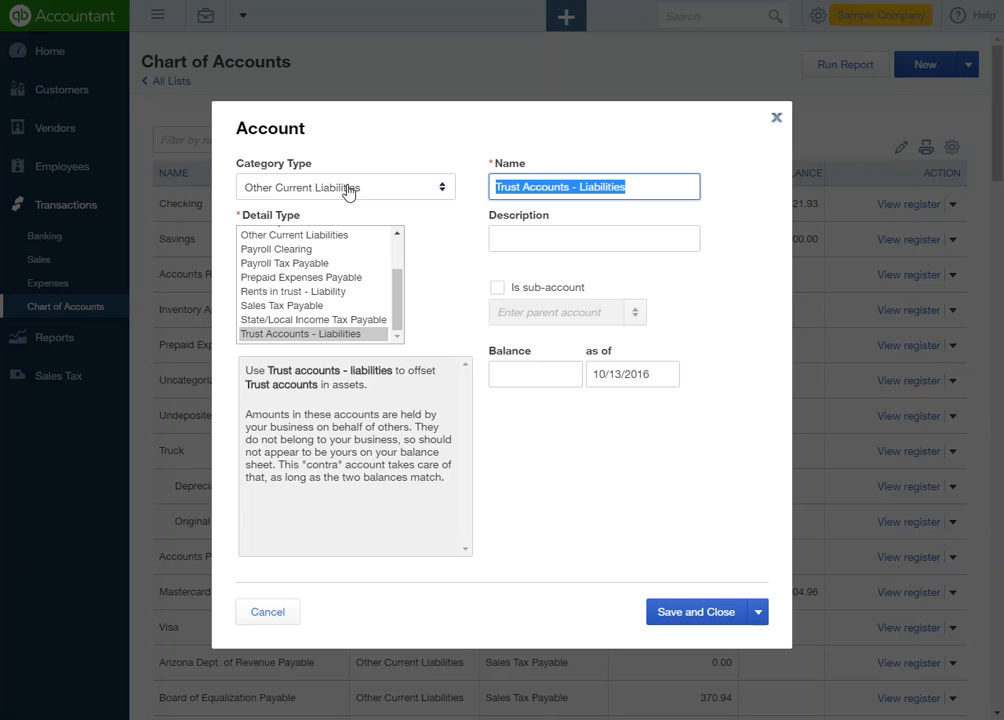
pyautogui.click(519, 187)
pyautogui.moveTo(520, 187); pyautogui.dragTo(417, 191)
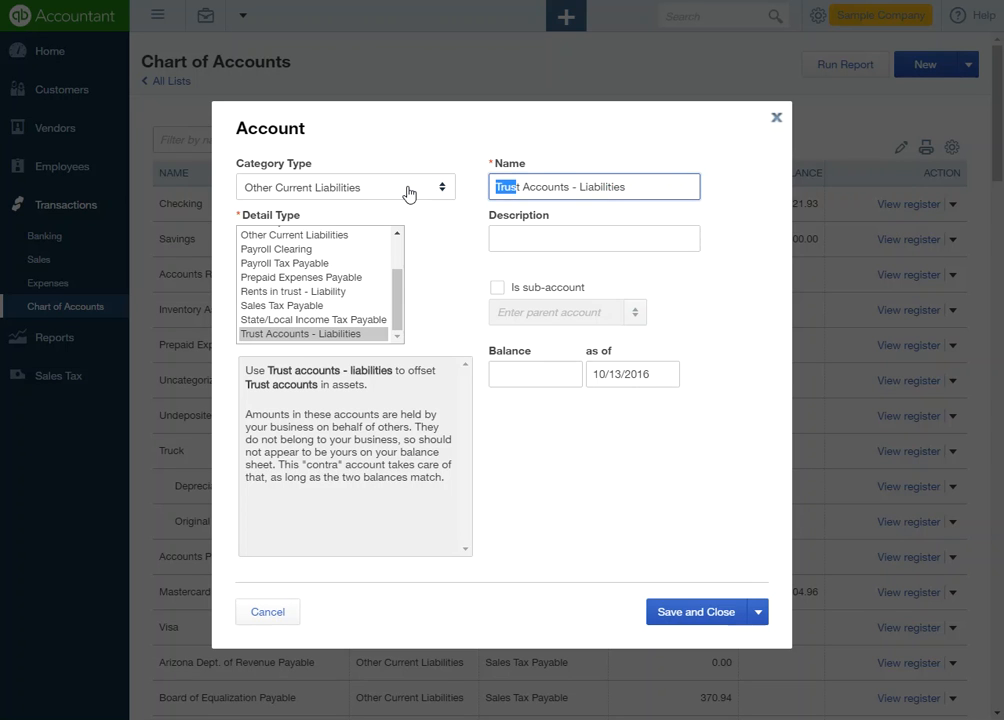
pyautogui.write('IO')
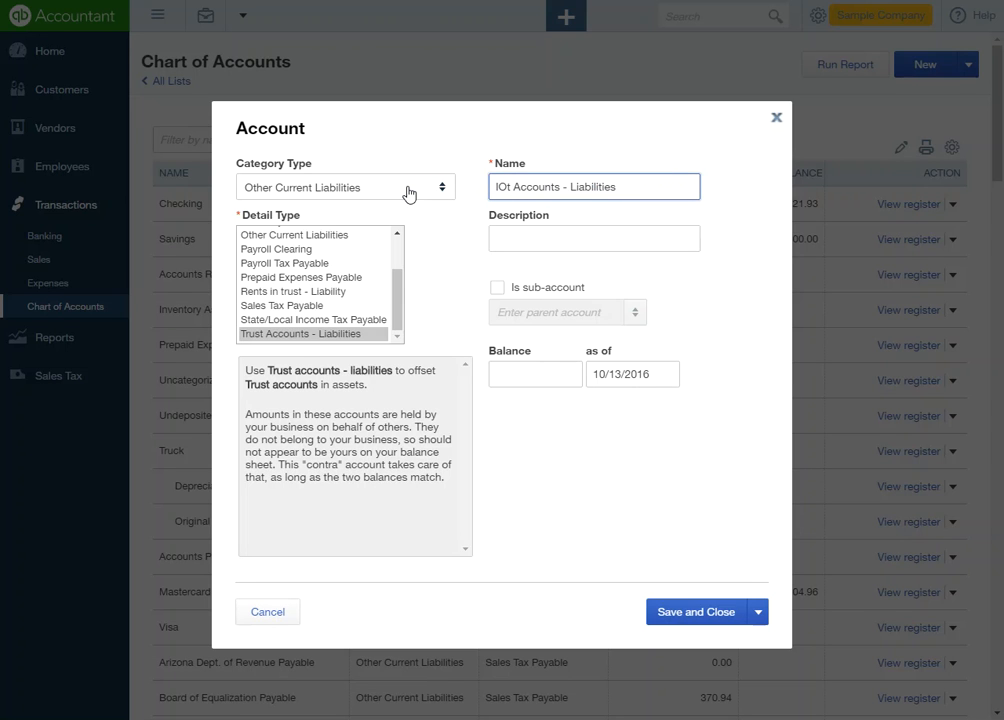
pyautogui.press('Delete')
pyautogui.write('LTA')
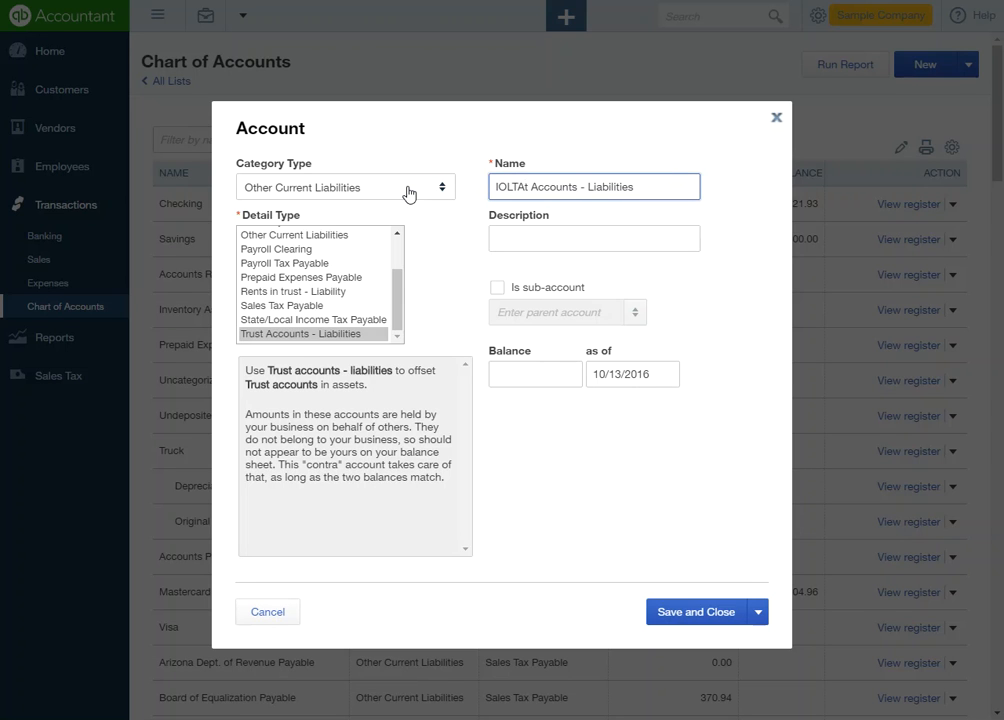
pyautogui.moveTo(628, 188); pyautogui.dragTo(585, 190)
pyautogui.write('Unera')
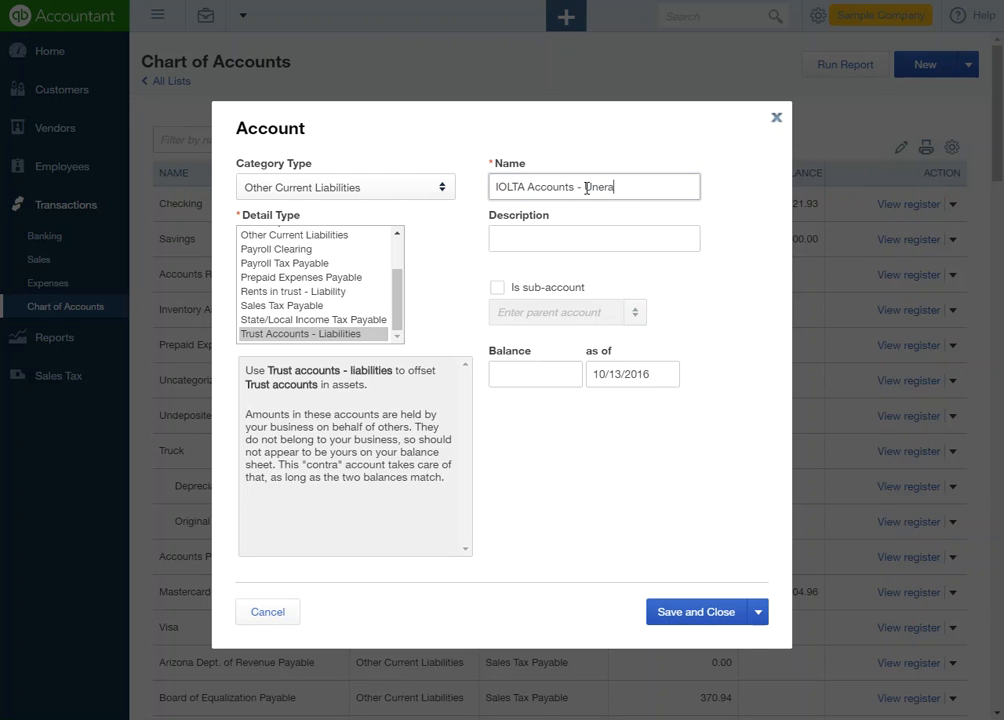
pyautogui.press('BackSpace')
pyautogui.press('BackSpace')
pyautogui.write('arned')
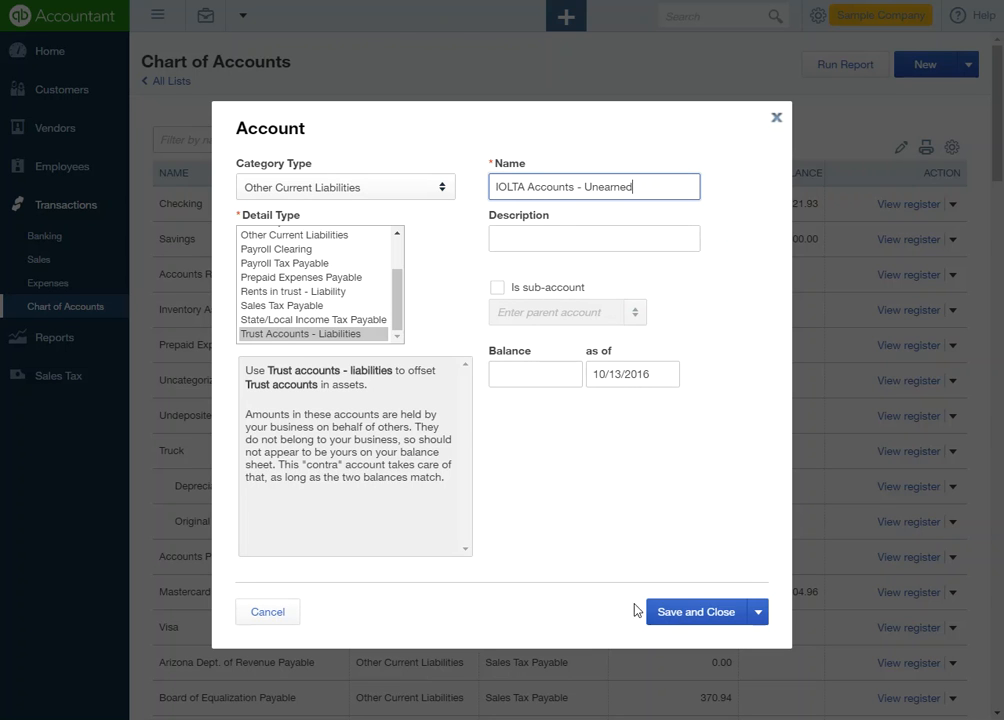
pyautogui.click(670, 617)
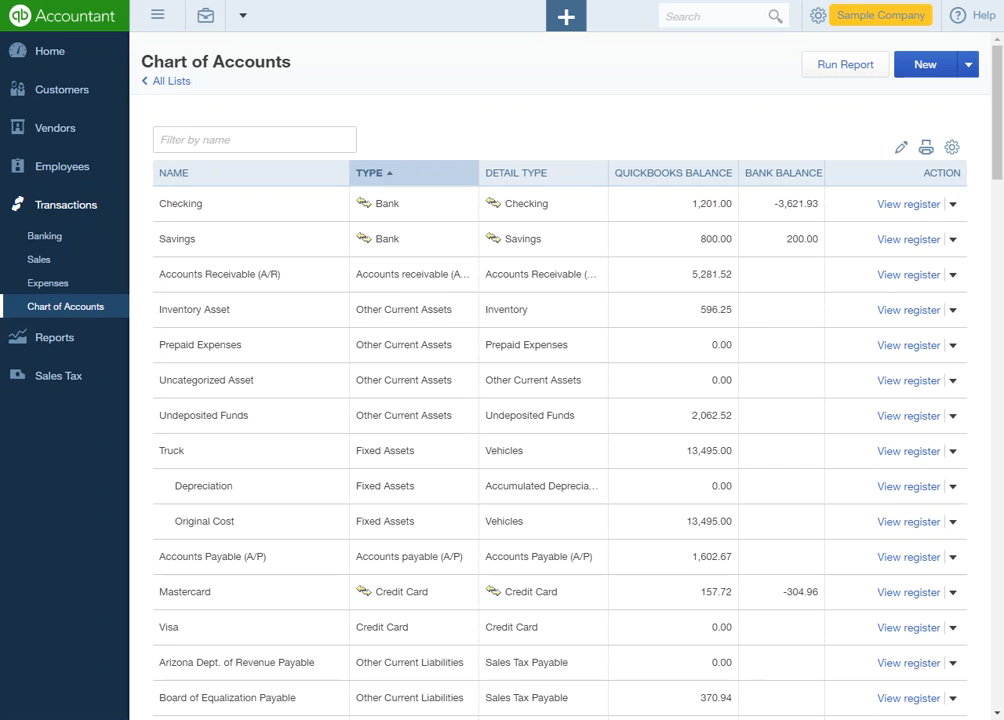
# Step: Start a new service item in the Products and Services list and name it "Pre-Paid Retainer"
pyautogui.click(818, 20)
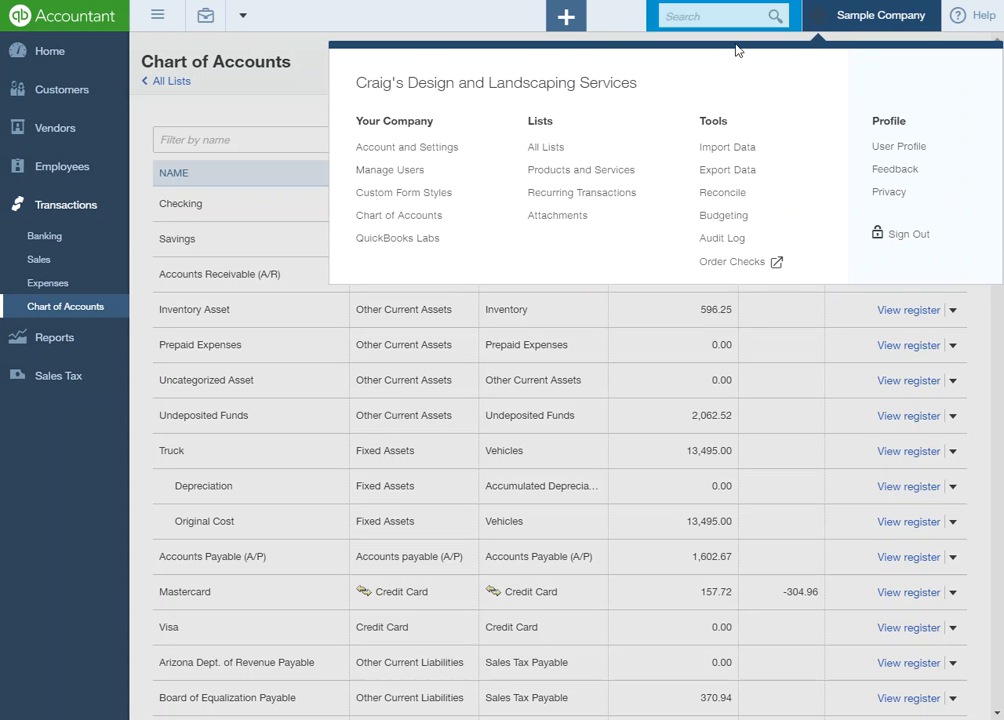
pyautogui.click(559, 172)
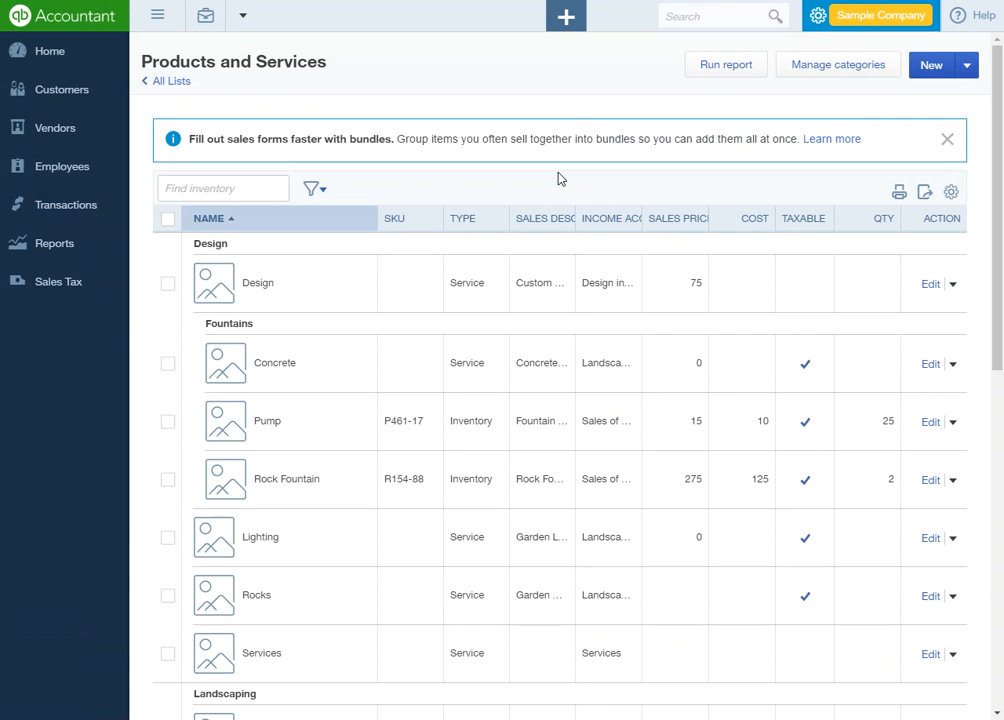
pyautogui.click(932, 65)
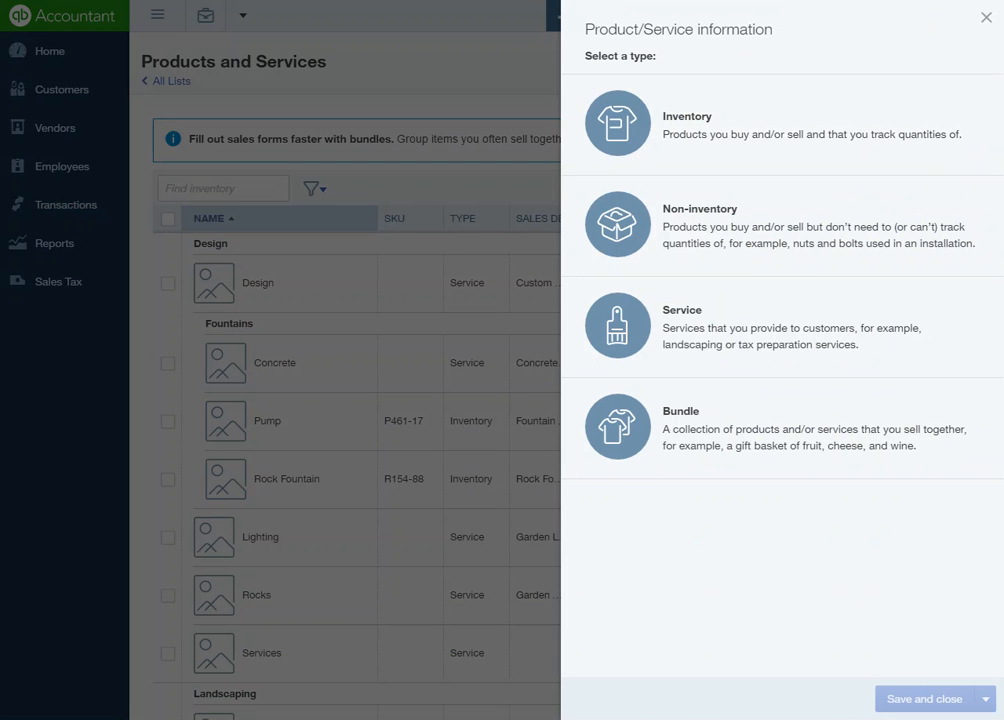
pyautogui.click(713, 327)
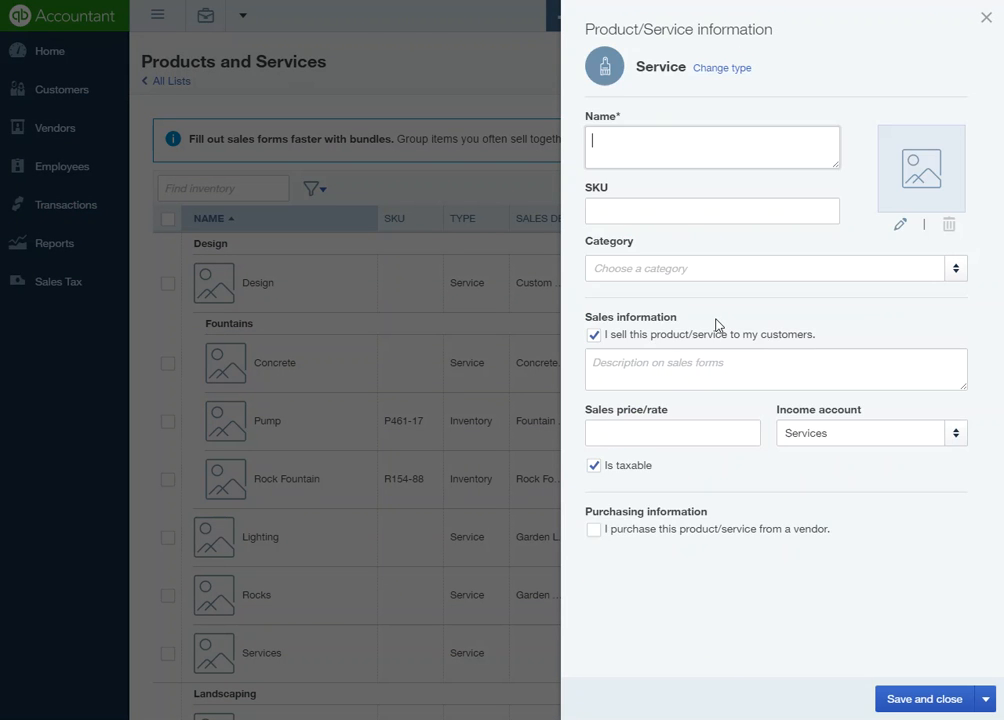
pyautogui.write('P')
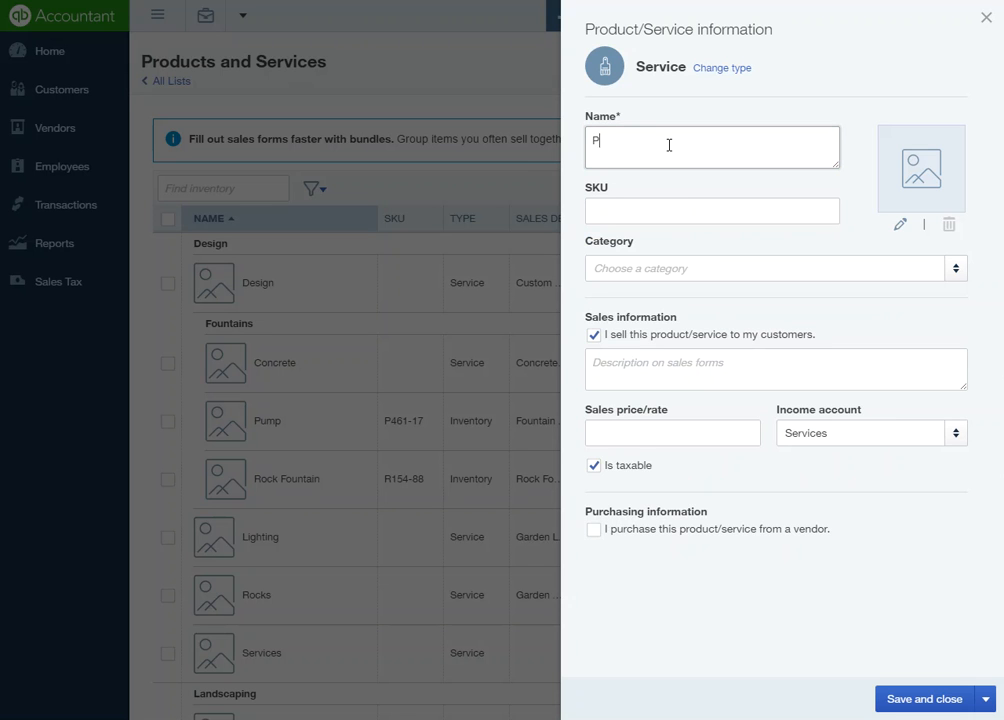
pyautogui.write('re-Paid Retainer')
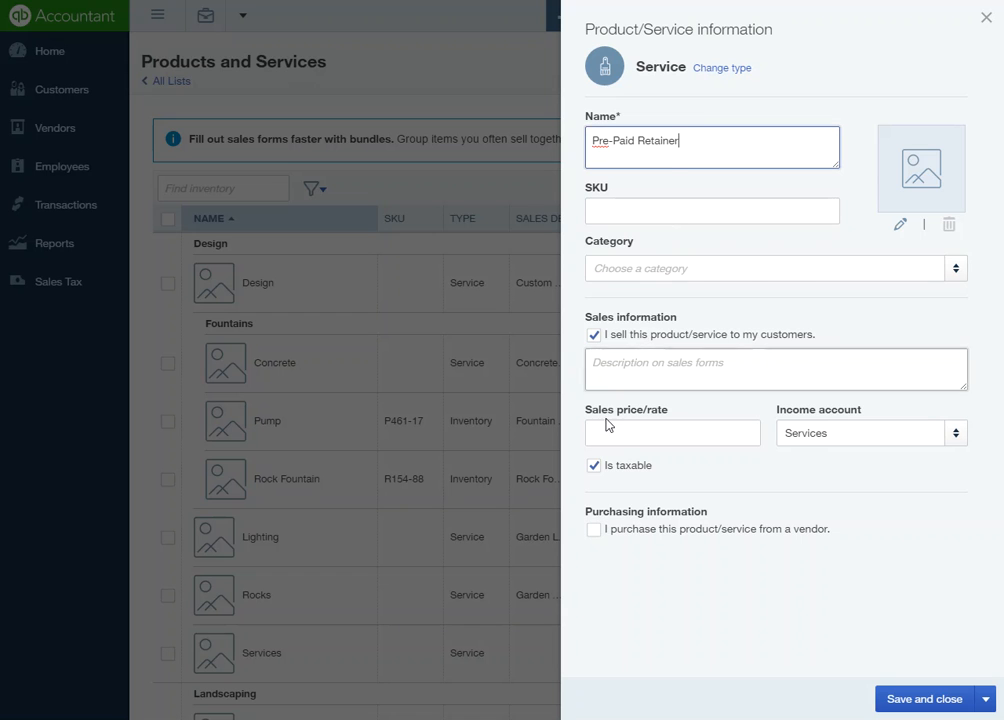
# Step: Make the Pre-Paid Retainer non-taxable with income account IOLTA Accounts - Unearned, and save it, opening another blank service
pyautogui.click(596, 468)
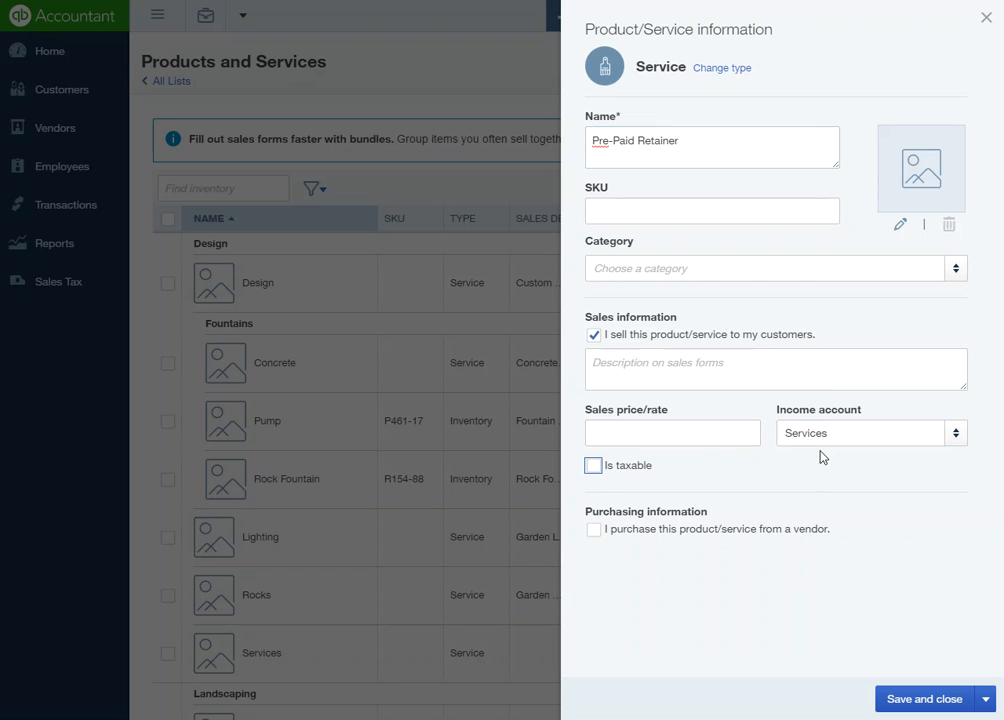
pyautogui.moveTo(835, 437); pyautogui.dragTo(666, 436)
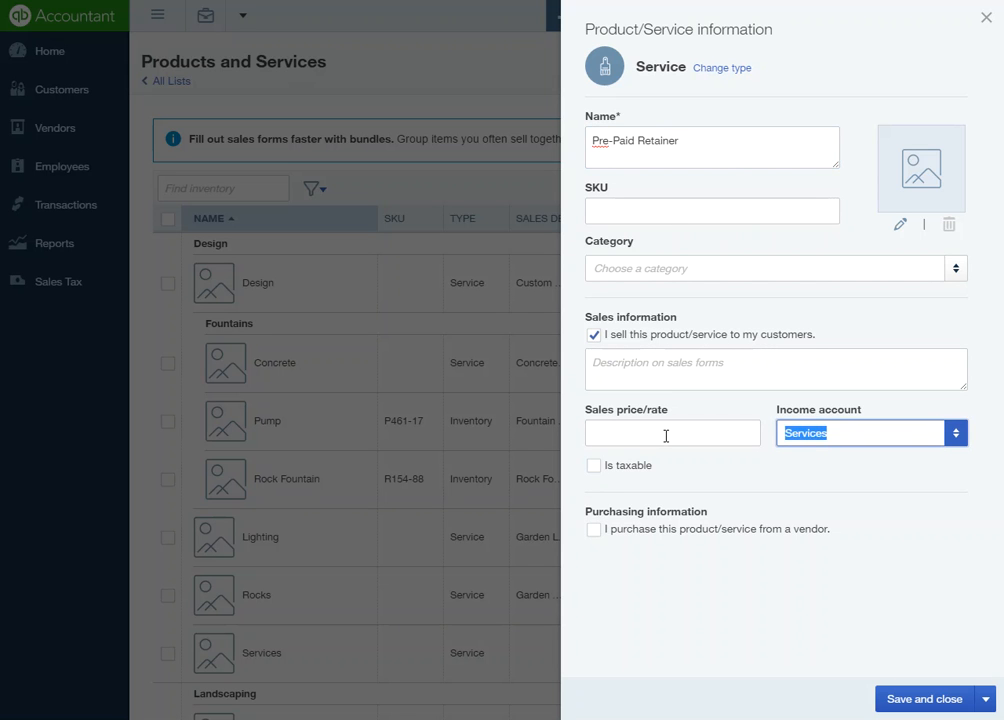
pyautogui.write('IOT')
pyautogui.press('BackSpace')
pyautogui.write('L')
pyautogui.click(814, 470)
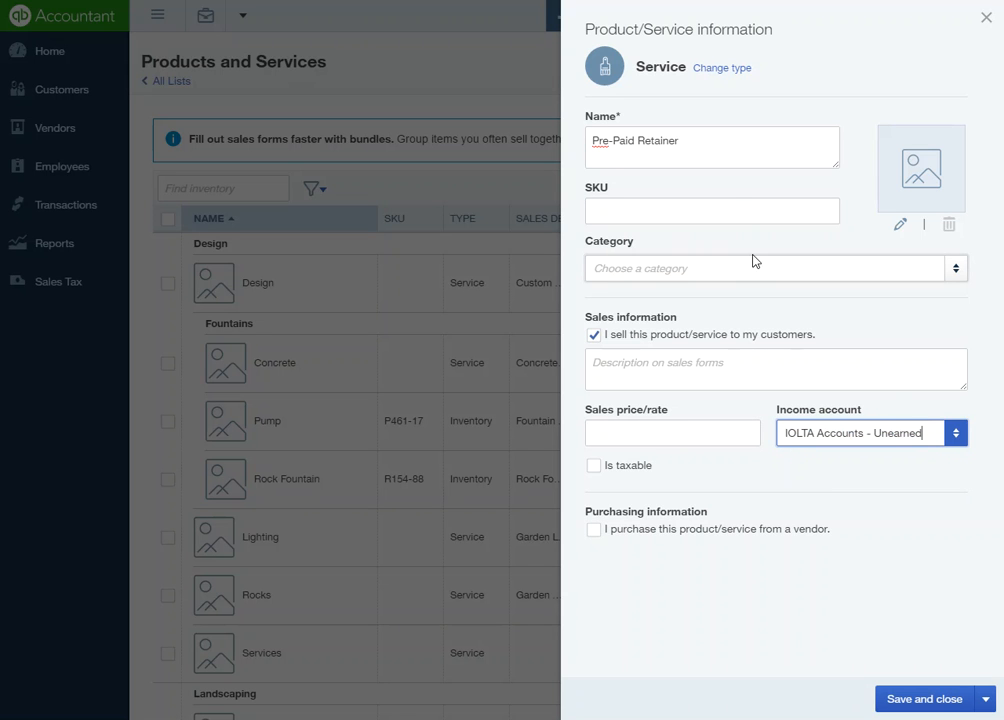
pyautogui.click(986, 699)
pyautogui.click(941, 671)
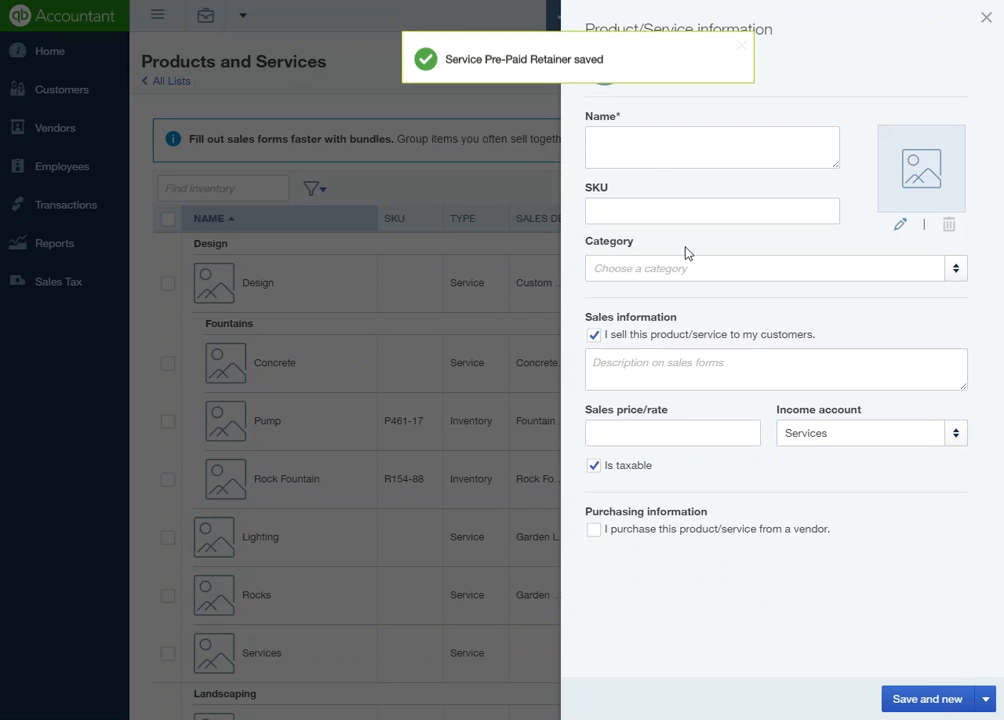
# Step: Name the second service item "Earned Retainer"
pyautogui.write('Earner')
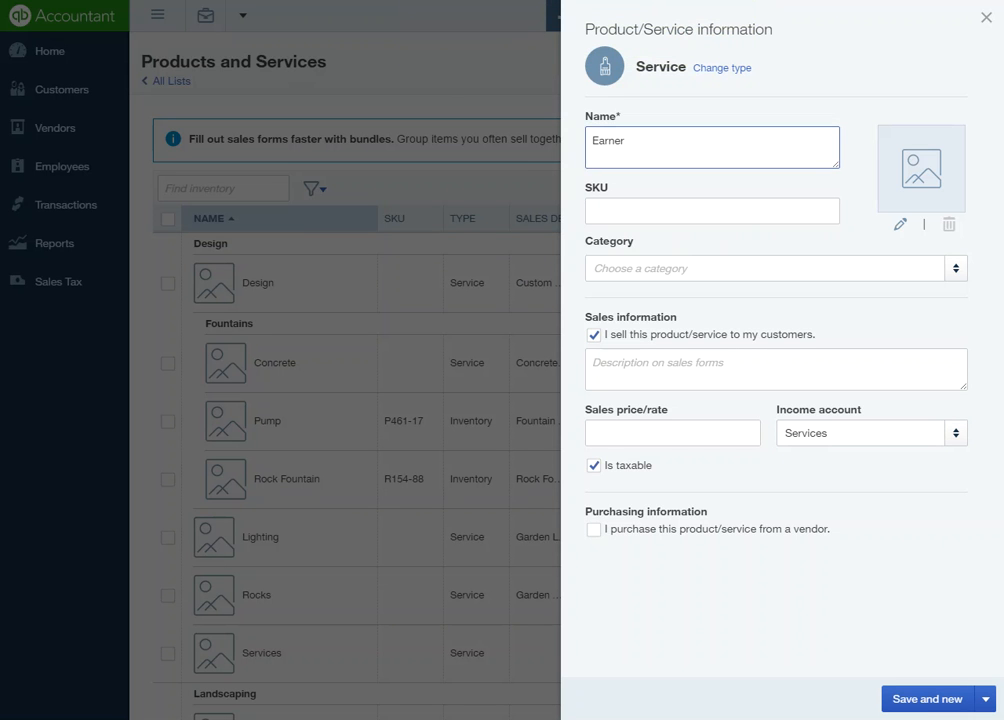
pyautogui.write('ed Retaine')
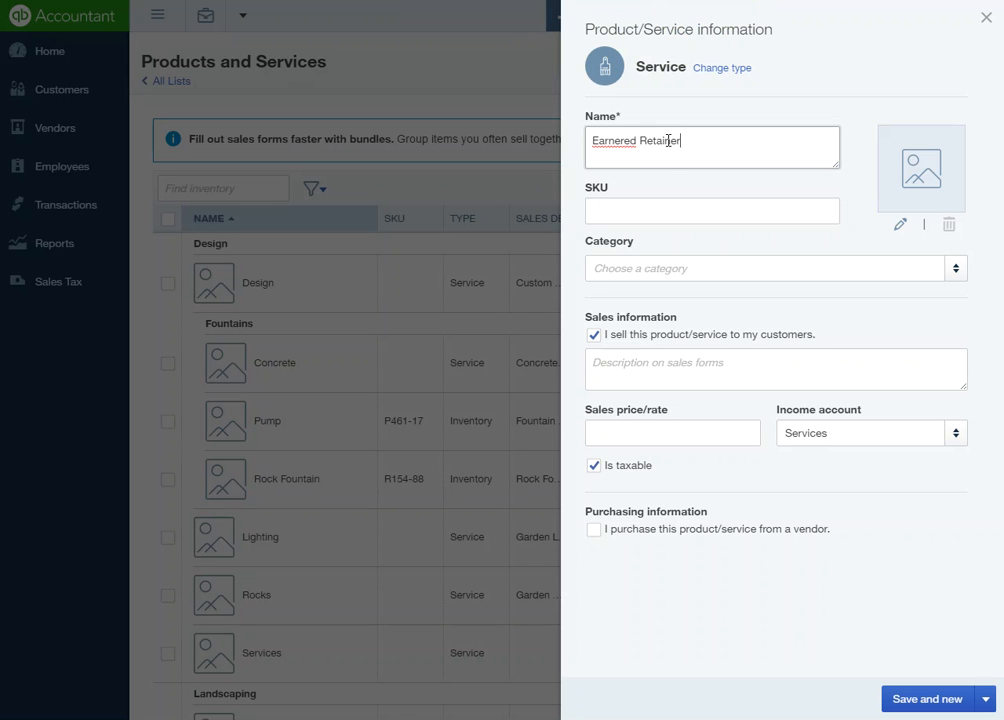
pyautogui.write('r')
pyautogui.click(617, 140)
pyautogui.press('Delete')
pyautogui.press('Delete')
# Step: Make the Earned Retainer non-taxable with income account IOLTA Accounts - Unearned, and save and close it
pyautogui.click(594, 465)
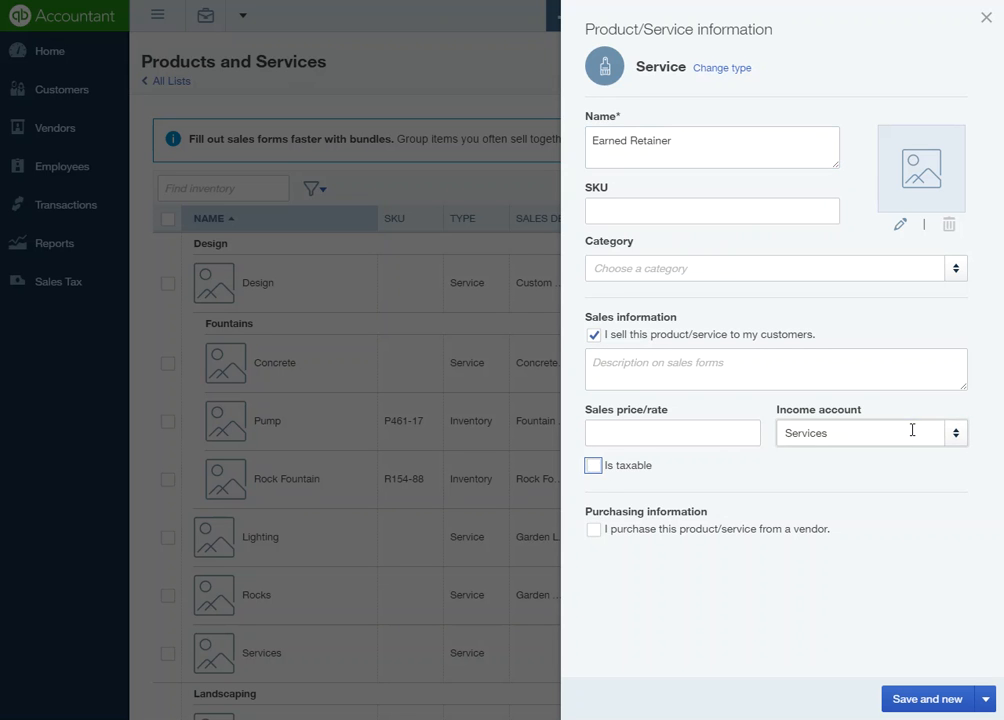
pyautogui.click(912, 430)
pyautogui.press('BackSpace')
pyautogui.write('IOLTA Accounts - Unearned')
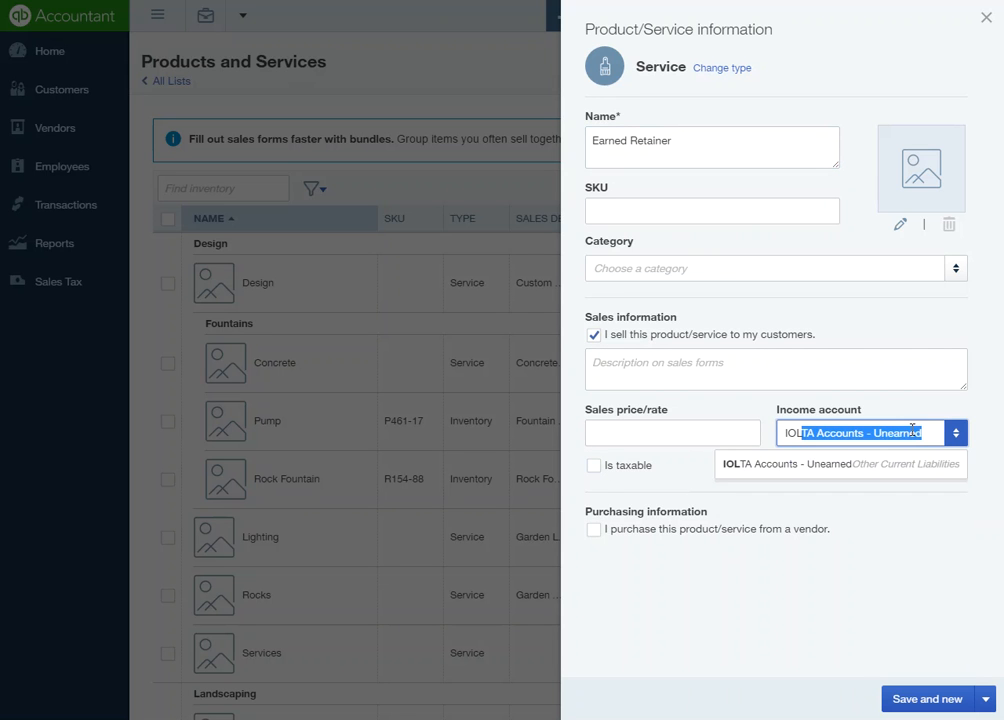
pyautogui.click(863, 468)
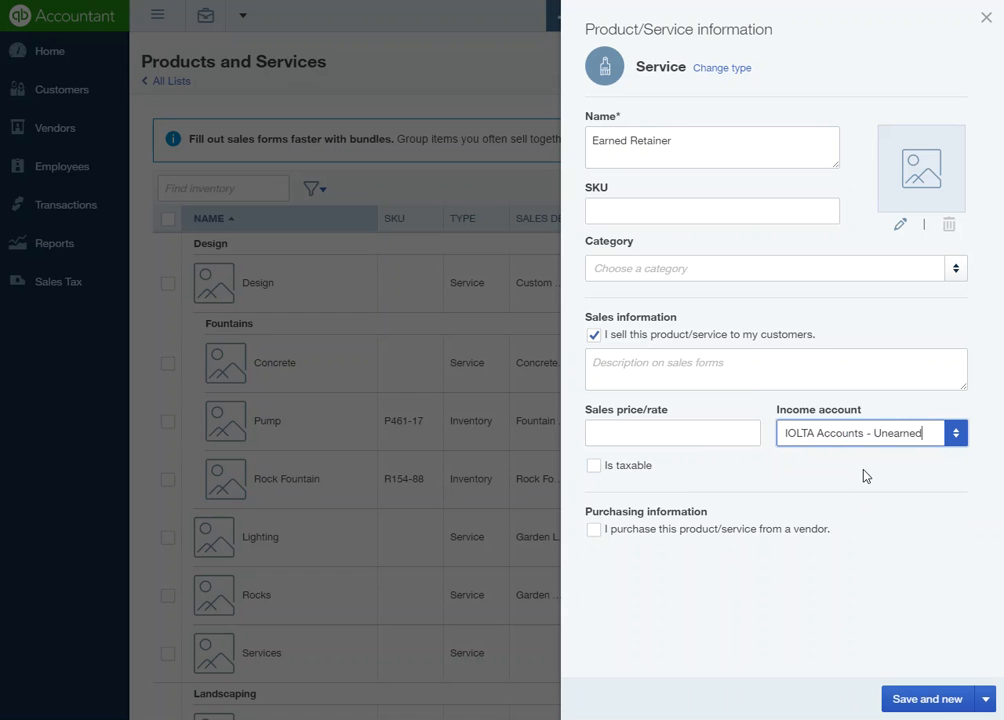
pyautogui.click(985, 699)
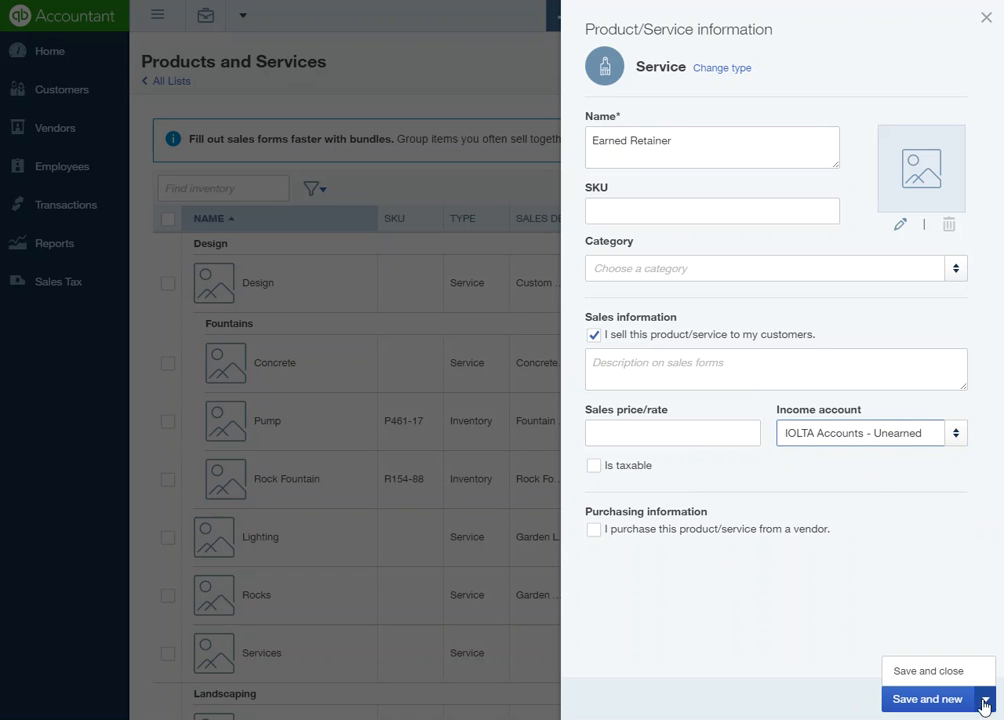
pyautogui.click(933, 680)
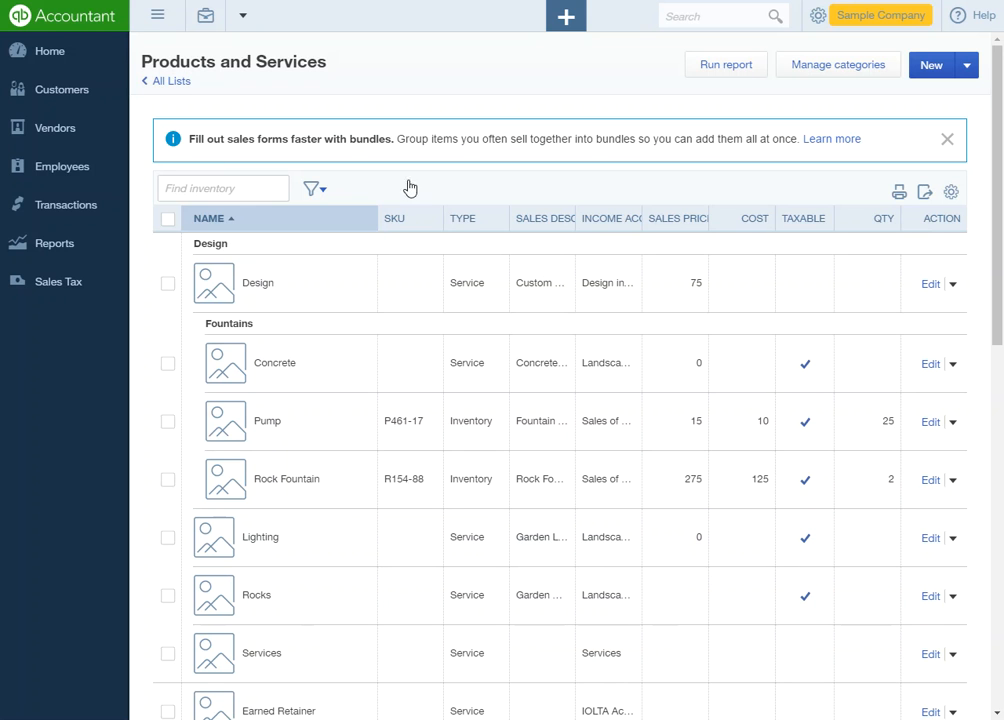
# Step: Open the customer Cool Cars and start a new invoice for it
pyautogui.click(70, 96)
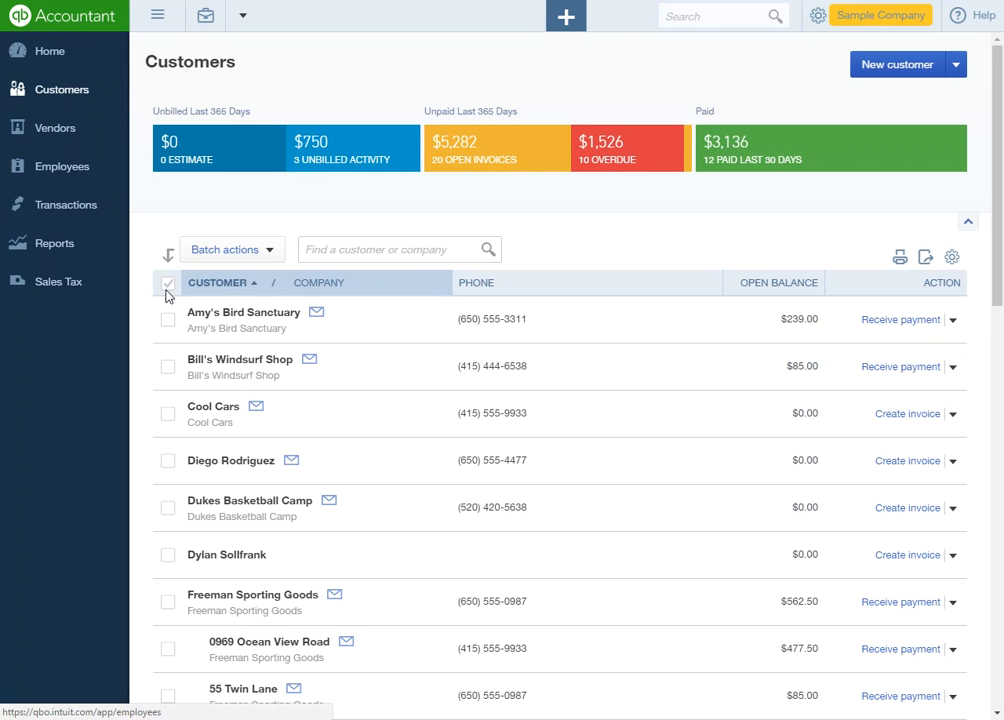
pyautogui.click(214, 409)
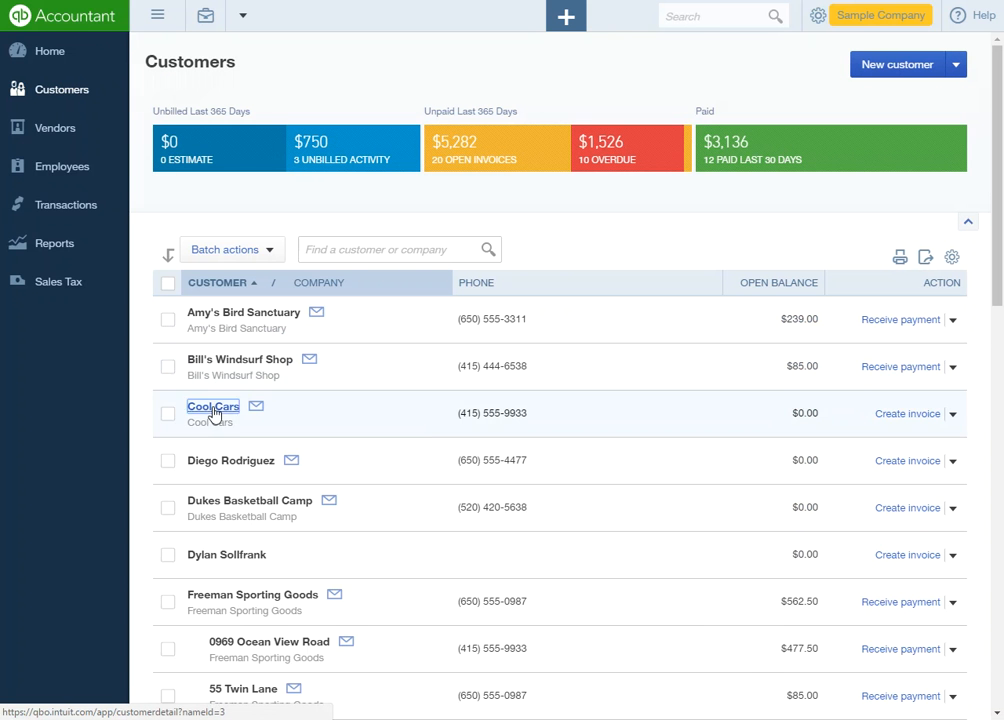
pyautogui.click(969, 61)
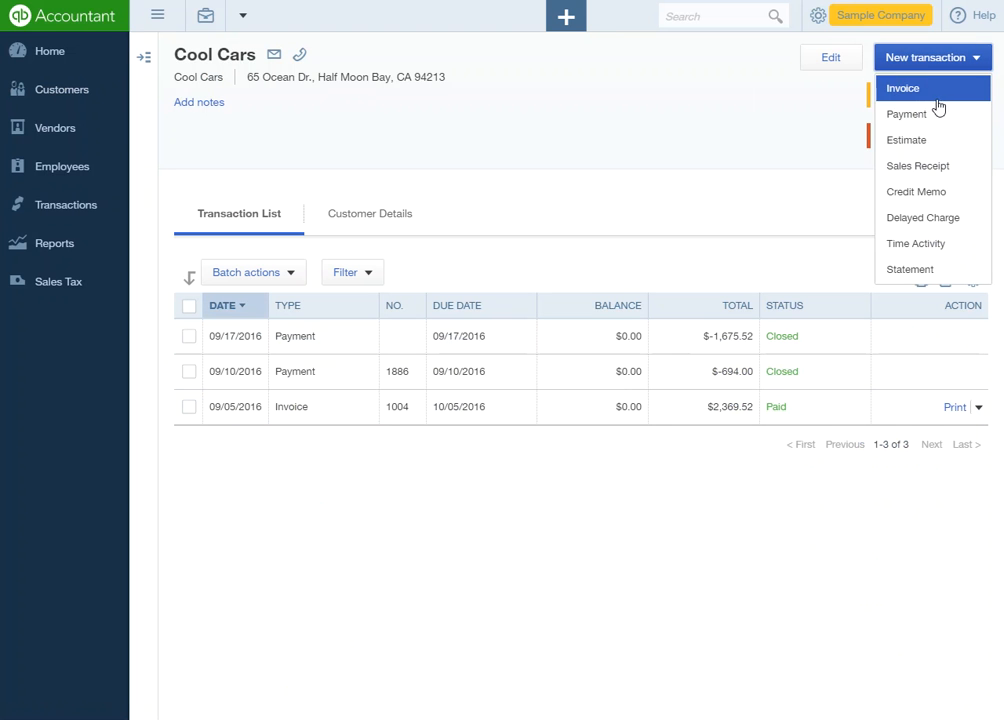
pyautogui.click(911, 118)
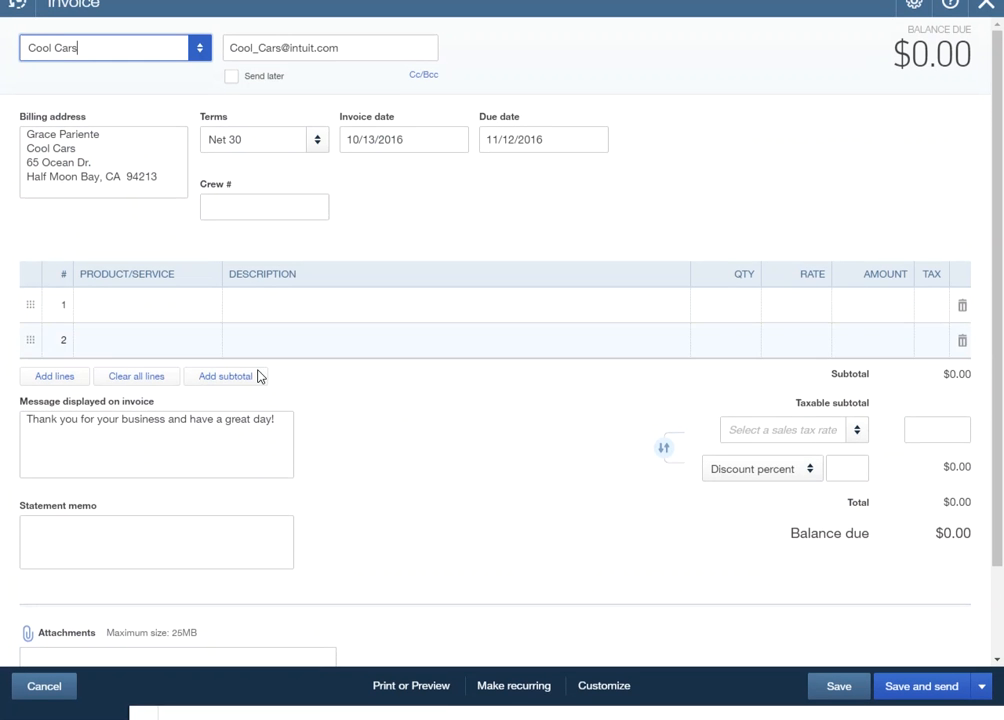
# Step: Fill the first invoice line with the Pre-Paid Retainer service at a rate of 1,000
pyautogui.click(115, 329)
pyautogui.write('Pre-pa')
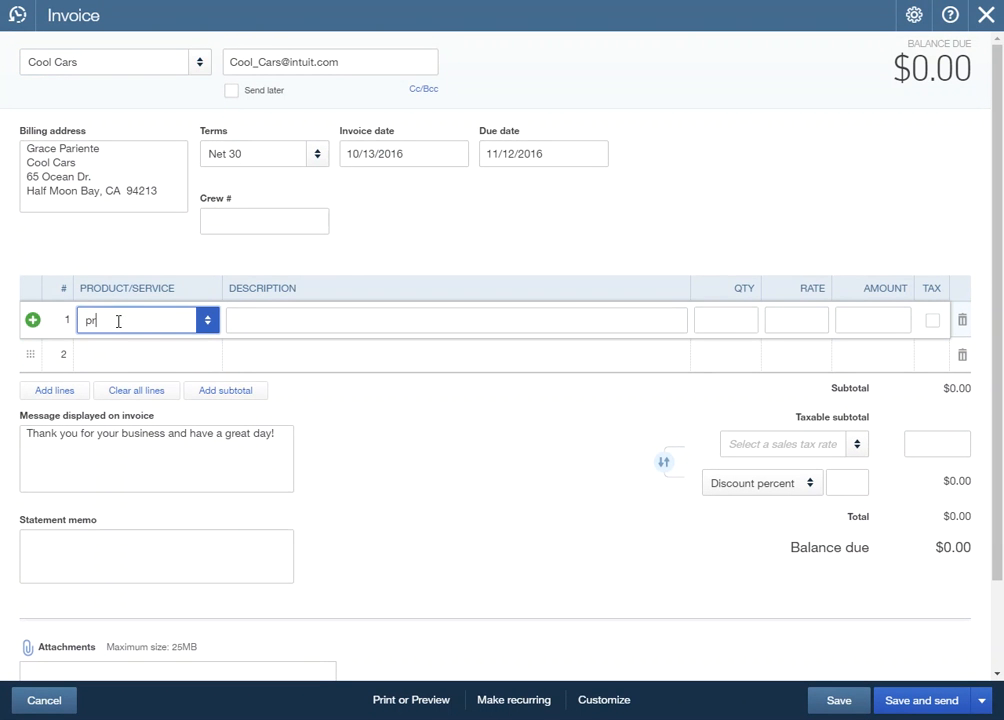
pyautogui.press('Tab')
pyautogui.press('Tab')
pyautogui.press('Tab')
pyautogui.write('1000')
pyautogui.press('Tab')
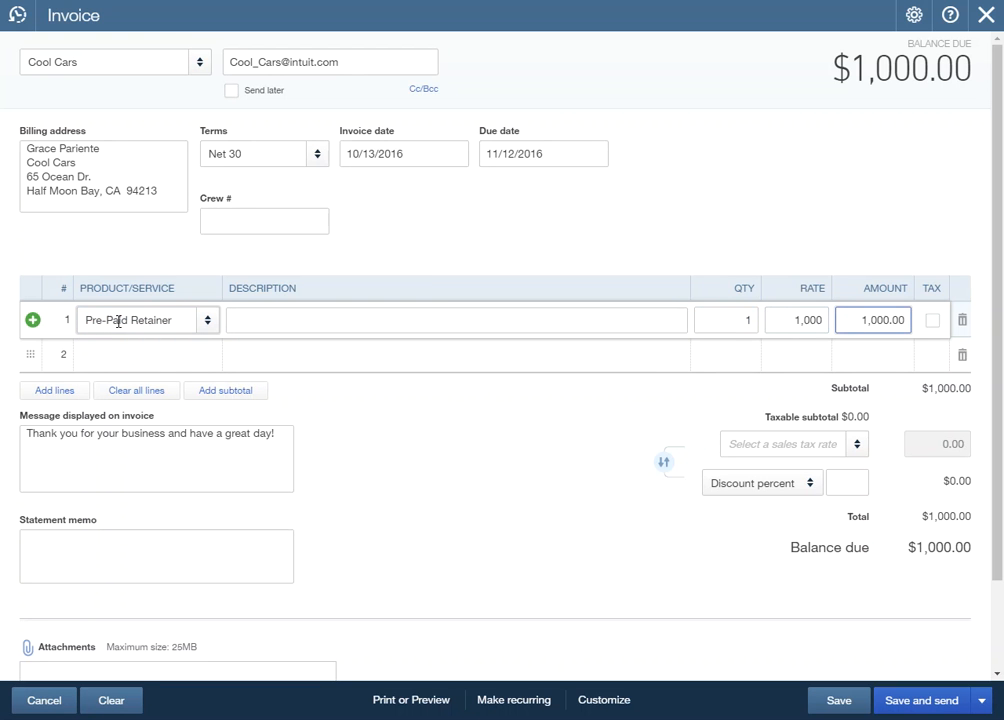
# Step: Save the Cool Cars pre-paid retainer invoice without sending it, keeping it open
pyautogui.click(979, 700)
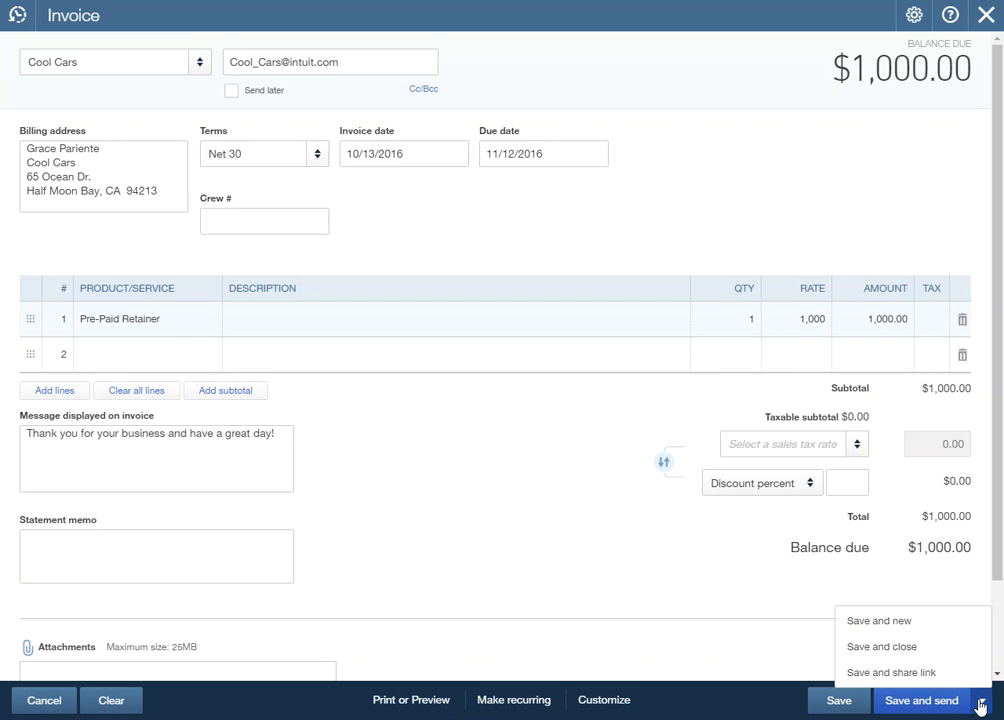
pyautogui.click(773, 701)
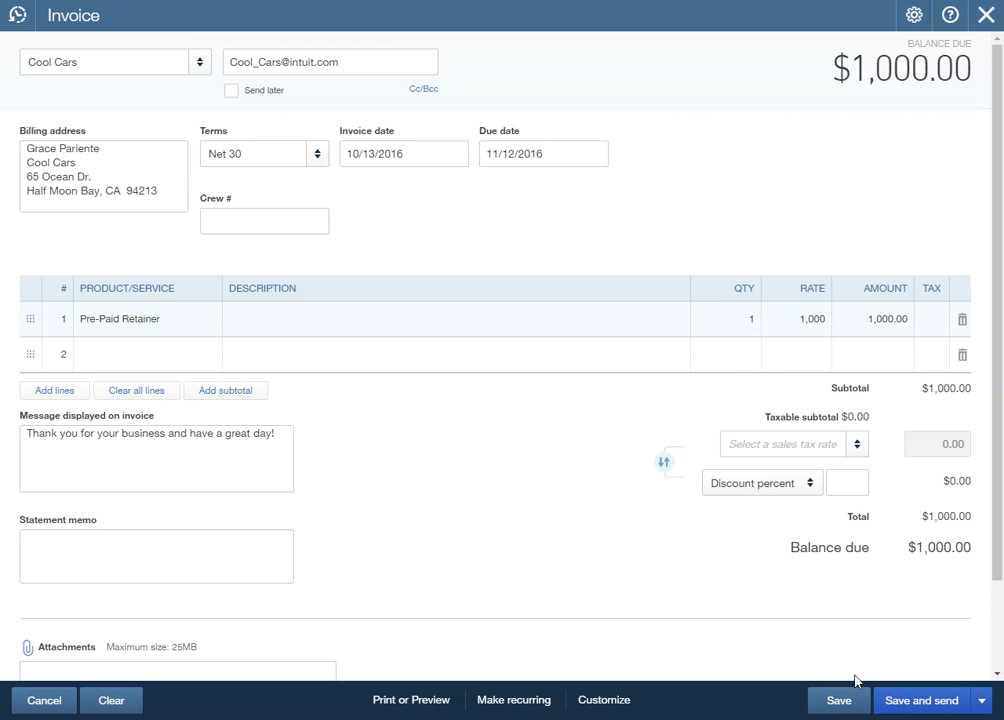
pyautogui.click(840, 702)
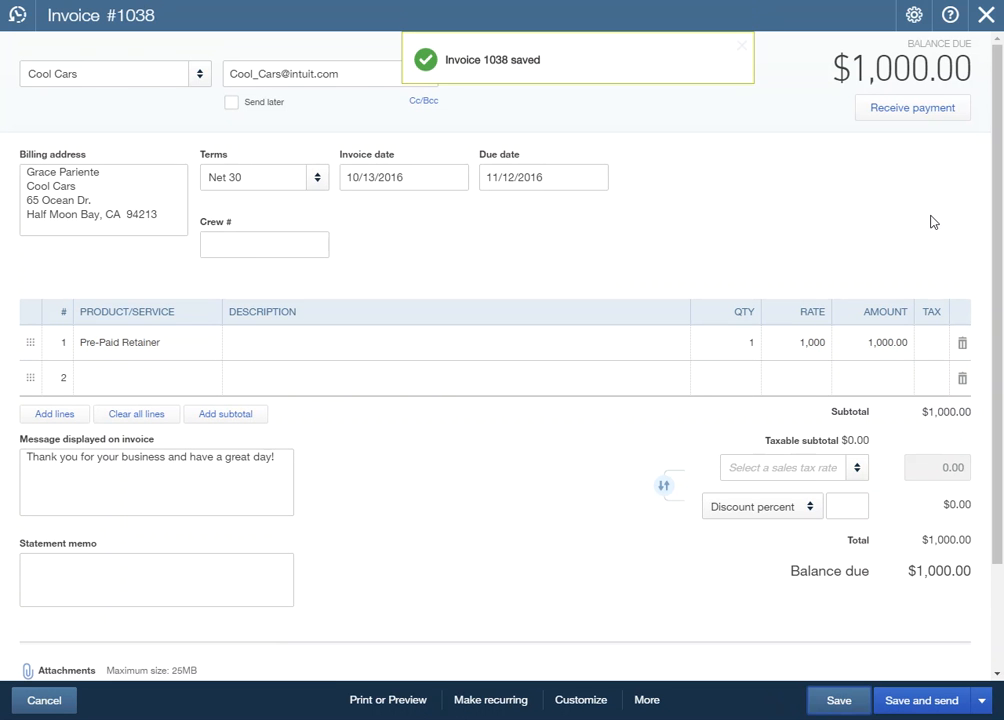
# Step: Receive payment for the saved invoice with payment method Check and reference number 12345
pyautogui.click(910, 108)
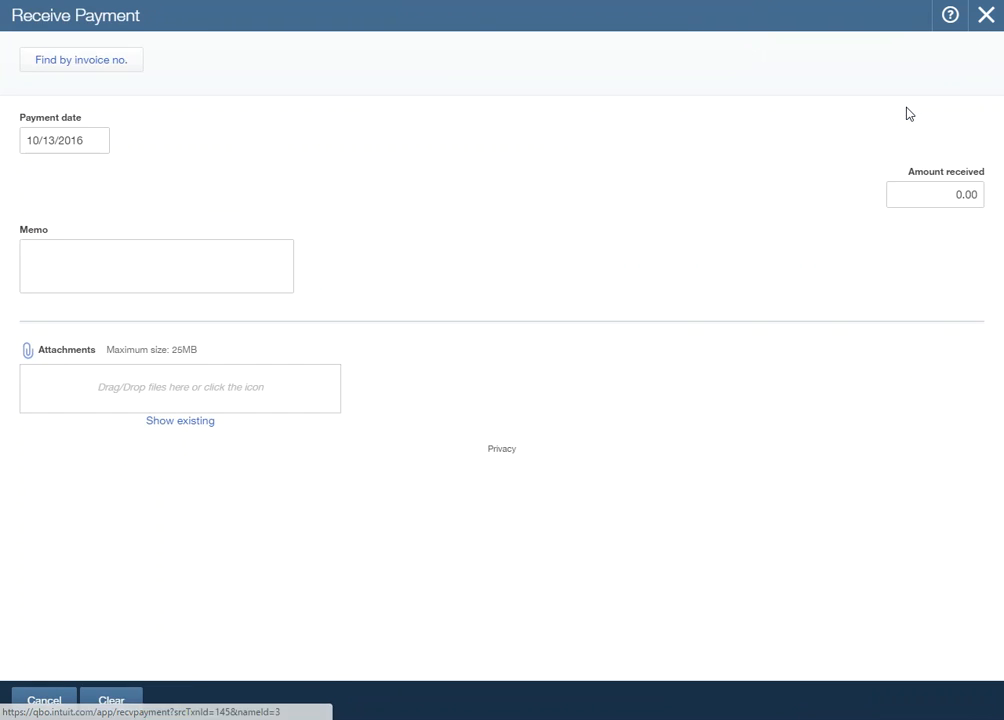
pyautogui.click(55, 212)
pyautogui.write('Che')
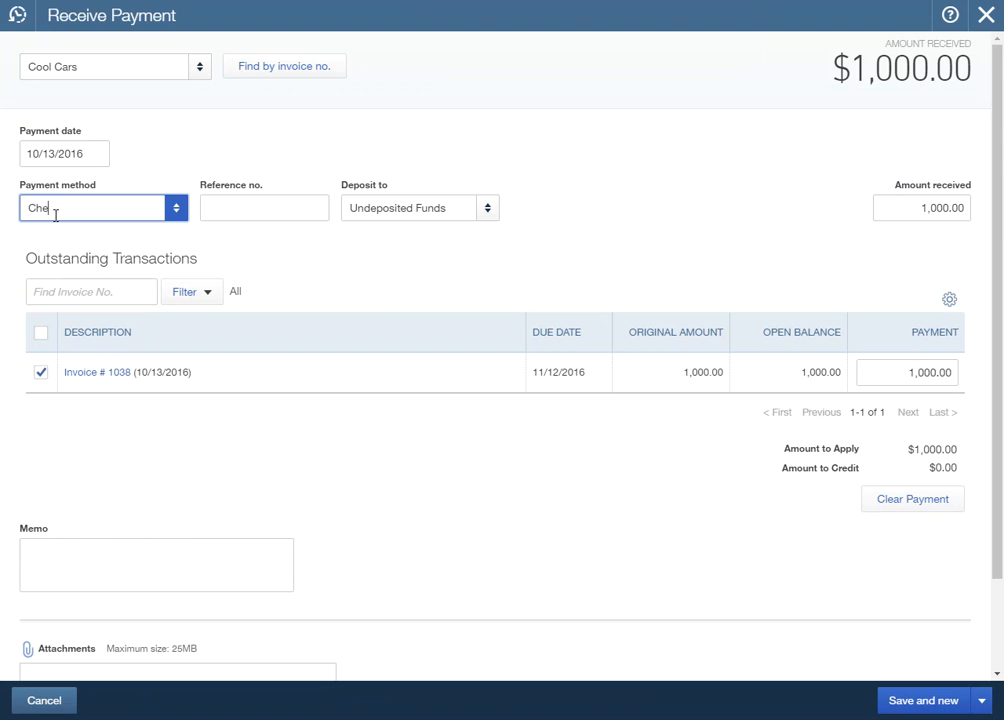
pyautogui.press('Tab')
pyautogui.write('12345')
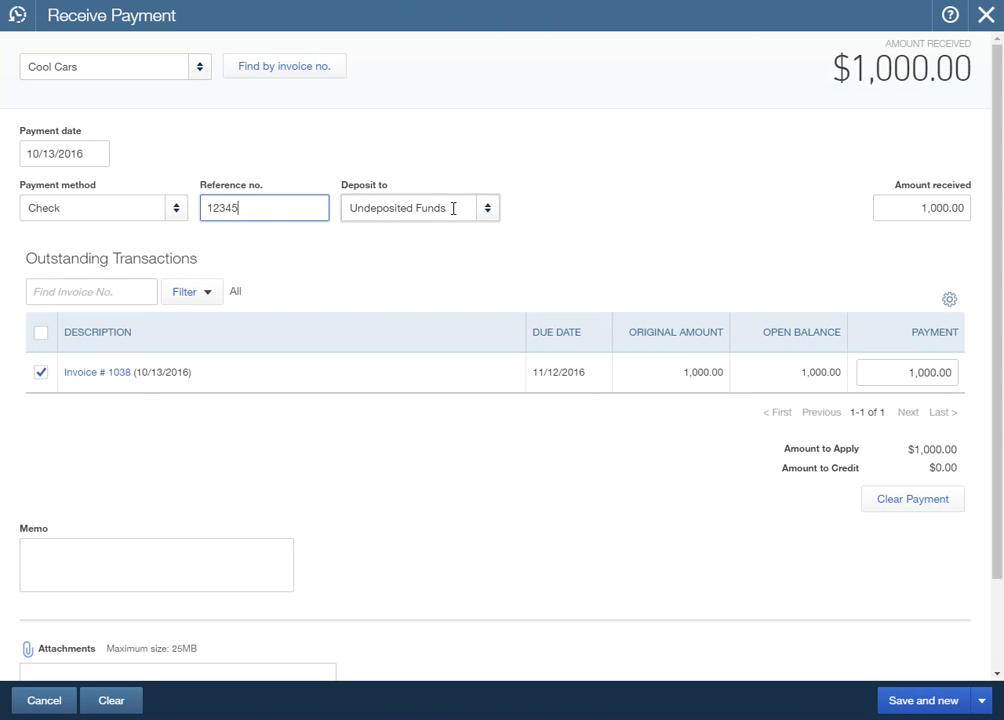
# Step: Add a new deposit account for the payment with account type Bank and detail type Checking
pyautogui.press('Tab')
pyautogui.write('IO')
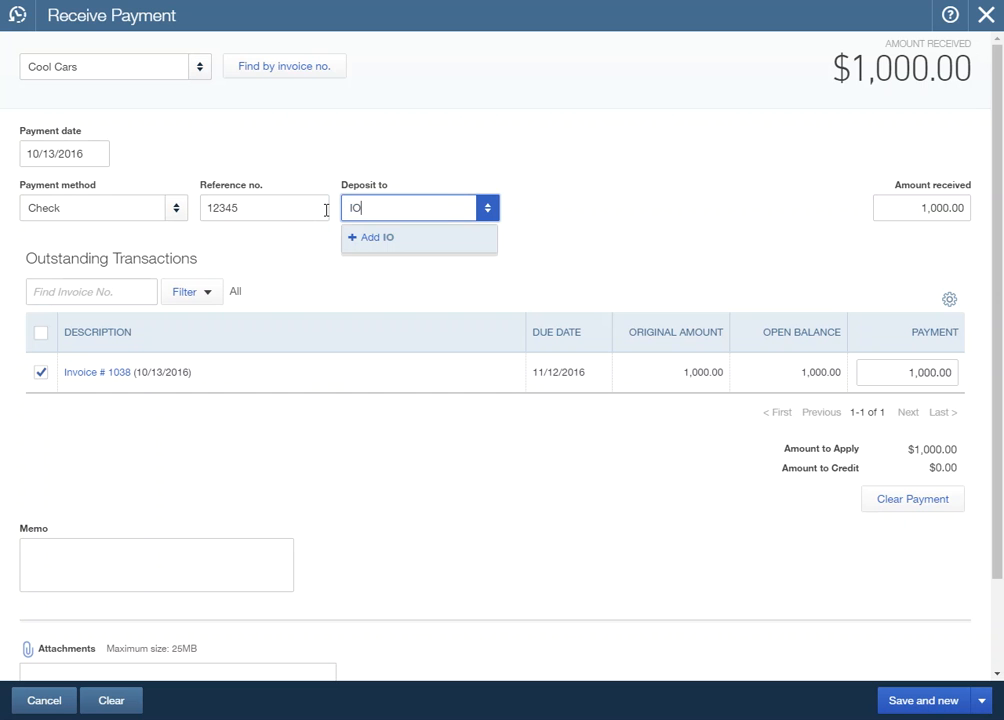
pyautogui.write('LTA')
pyautogui.click(365, 240)
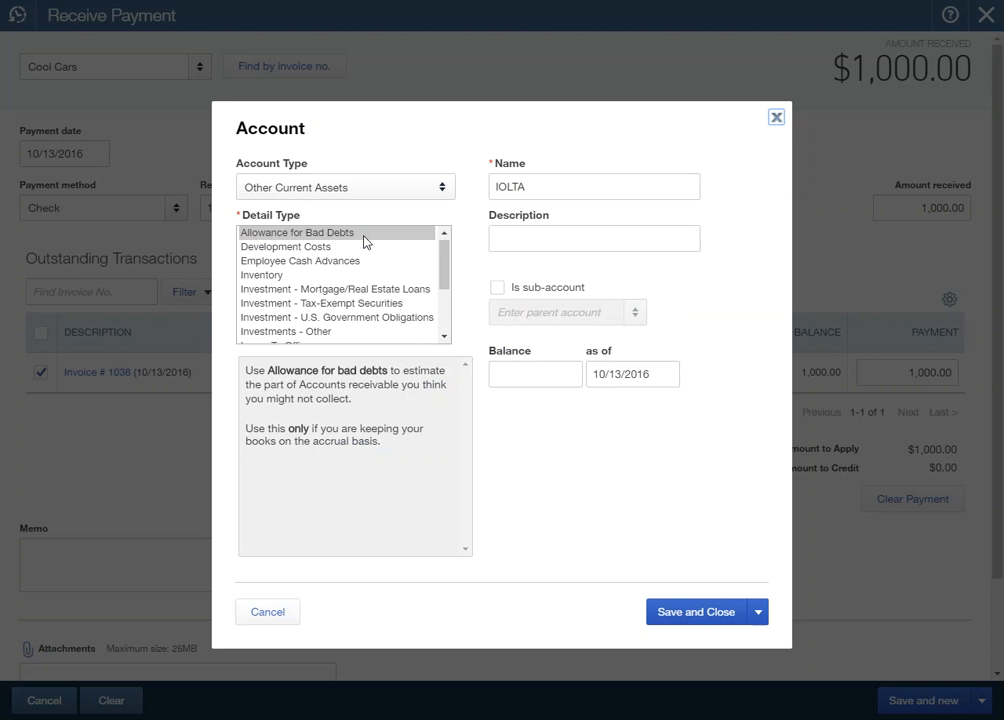
pyautogui.click(370, 188)
pyautogui.click(335, 243)
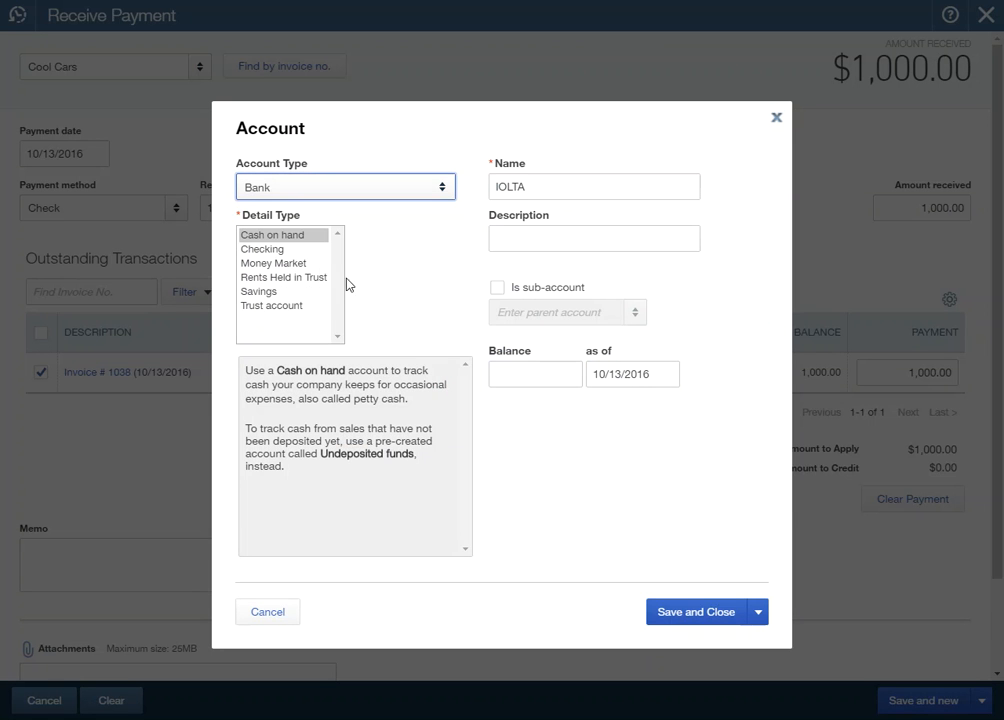
pyautogui.click(290, 249)
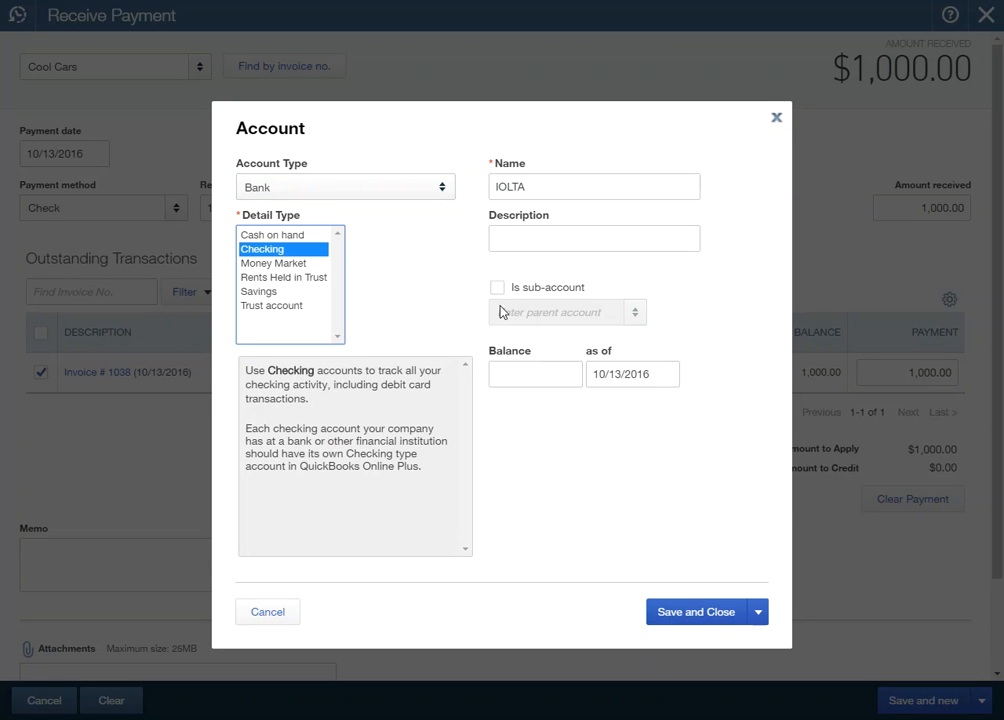
# Step: Name the new bank account "IOLTA Checking", then save and close it
pyautogui.doubleClick(568, 182)
pyautogui.press('BackSpace')
pyautogui.write('Checkin')
pyautogui.press('BackSpace')
pyautogui.press('BackSpace')
pyautogui.press('BackSpace')
pyautogui.press('BackSpace')
pyautogui.press('BackSpace')
pyautogui.press('BackSpace')
pyautogui.press('BackSpace')
pyautogui.write('IO')
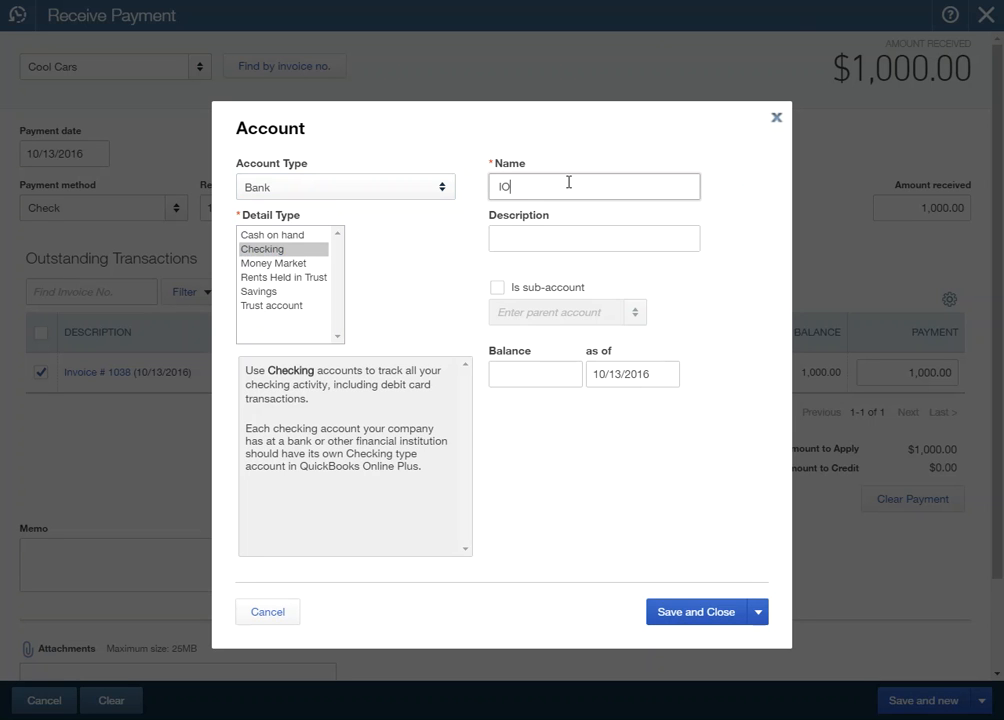
pyautogui.write('LTA Checking')
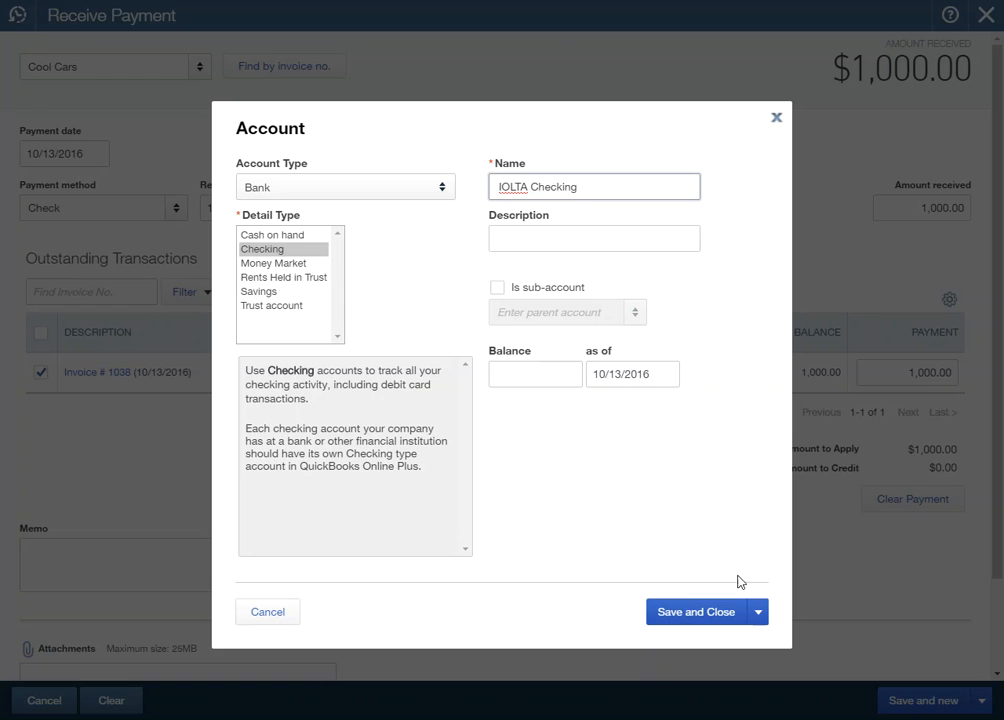
pyautogui.click(697, 614)
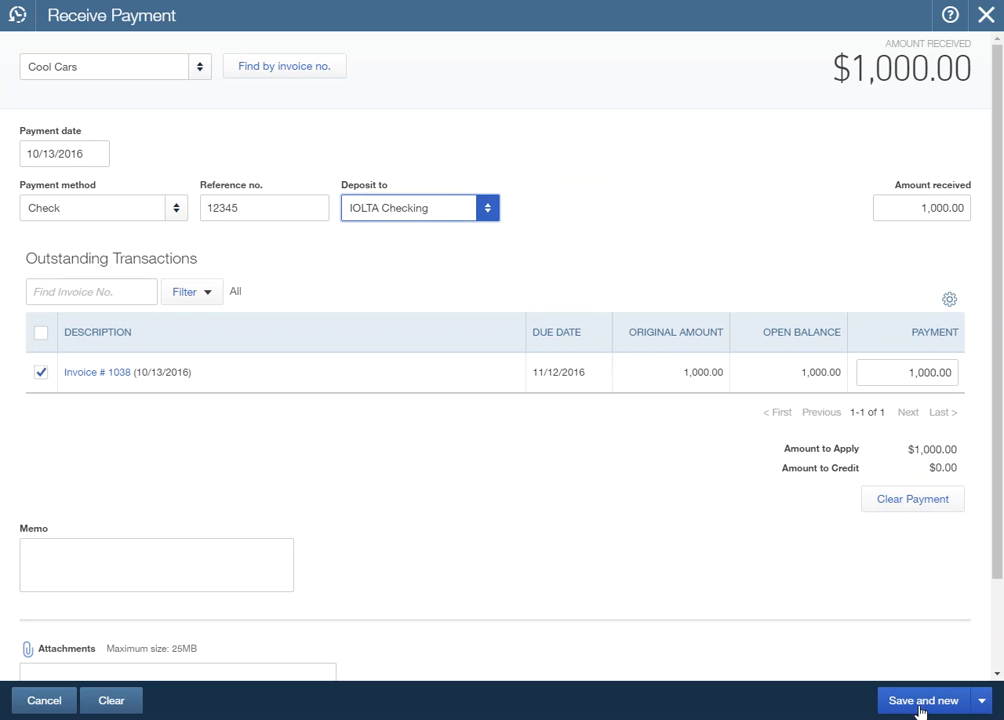
# Step: Save and close the received payment, and leave the blank invoice form
pyautogui.click(981, 701)
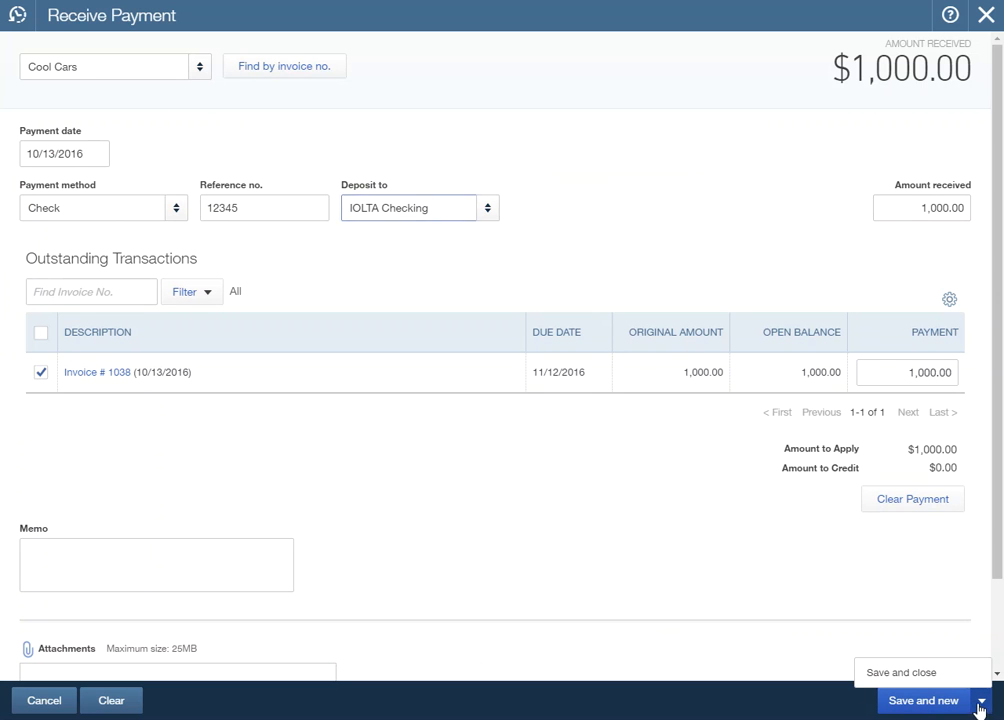
pyautogui.click(921, 675)
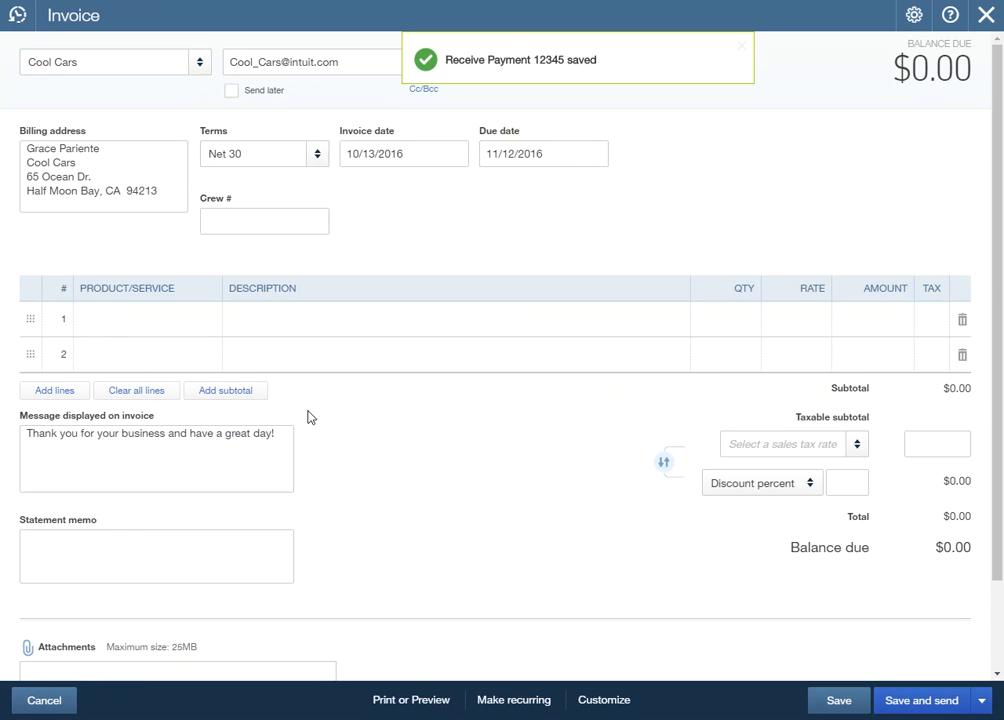
pyautogui.click(984, 16)
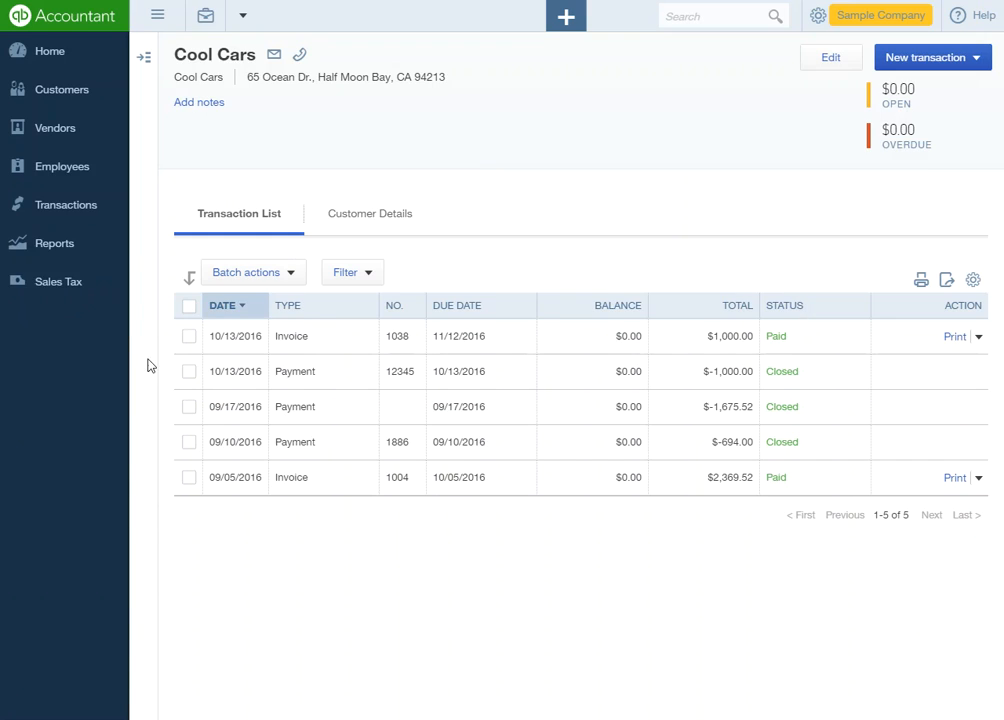
# Step: Run the Balance Sheet report with the report period set to Today
pyautogui.click(56, 254)
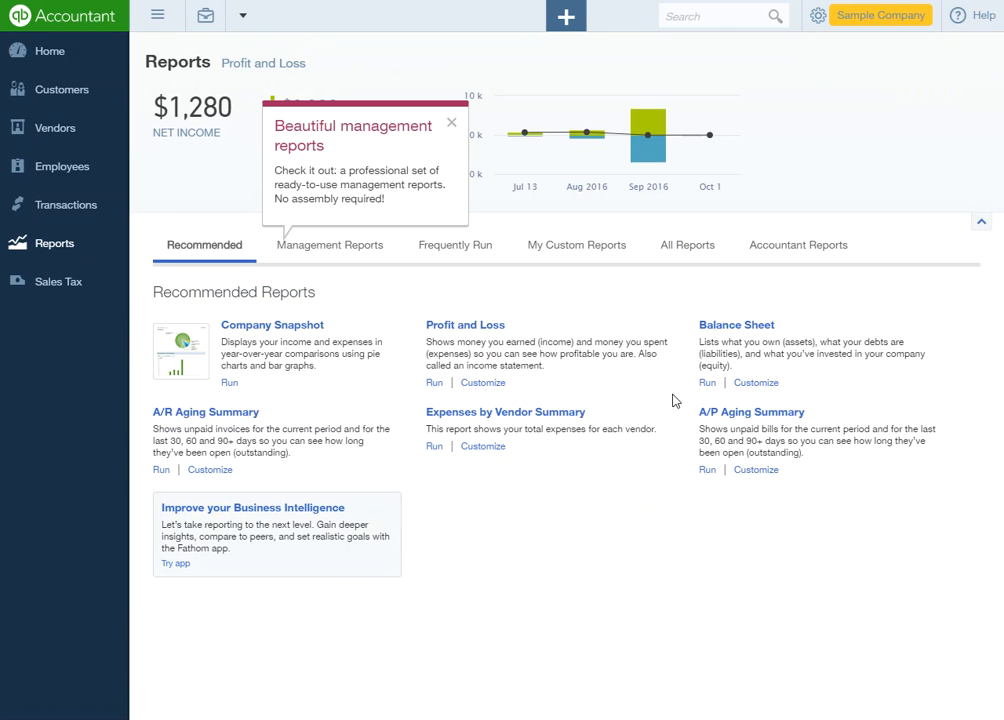
pyautogui.click(752, 327)
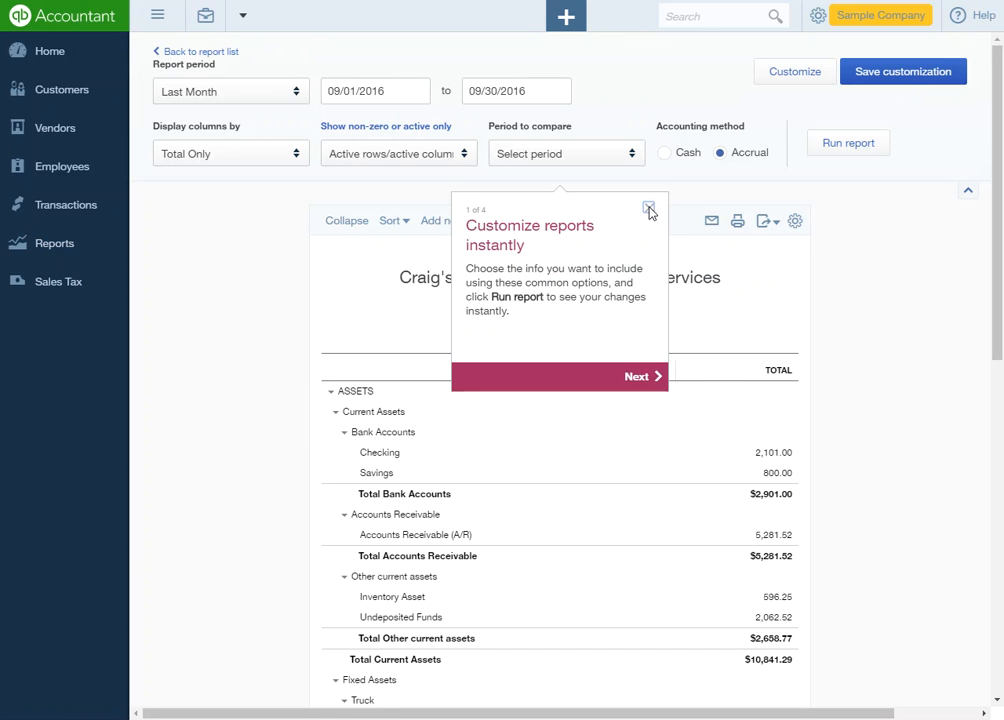
pyautogui.click(649, 209)
pyautogui.click(260, 97)
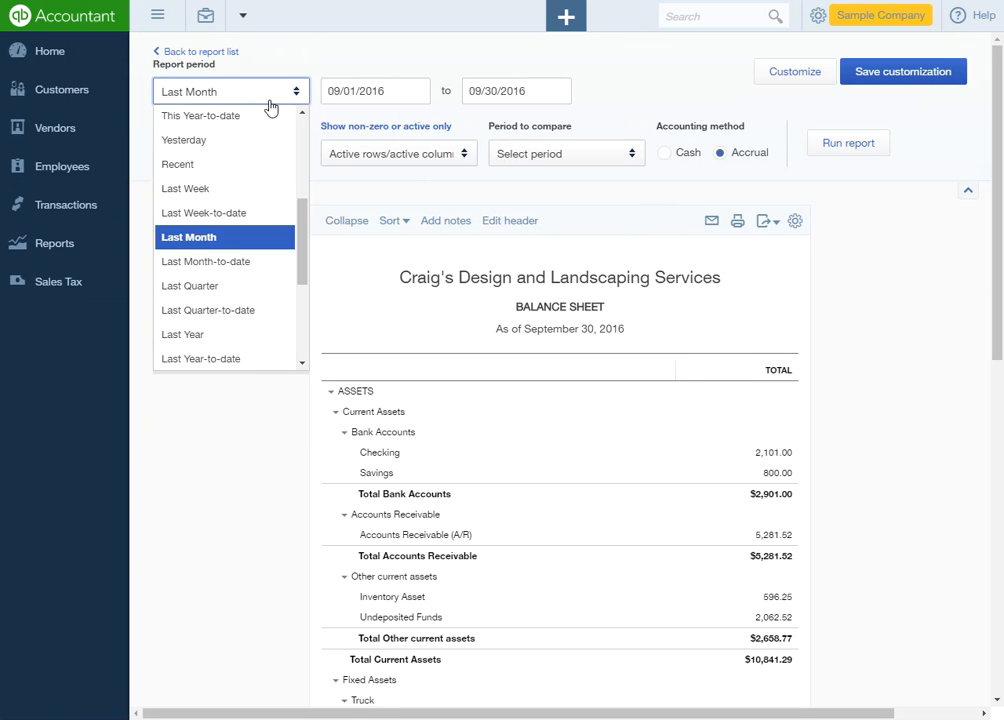
pyautogui.scroll(5, 236, 140)
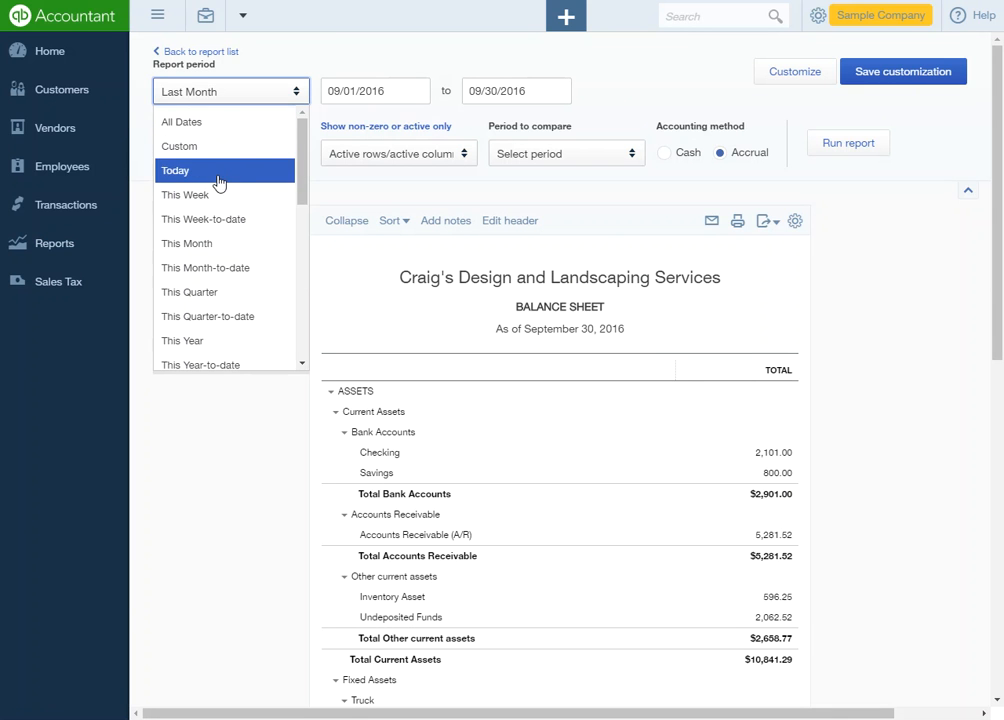
pyautogui.click(221, 174)
pyautogui.click(858, 149)
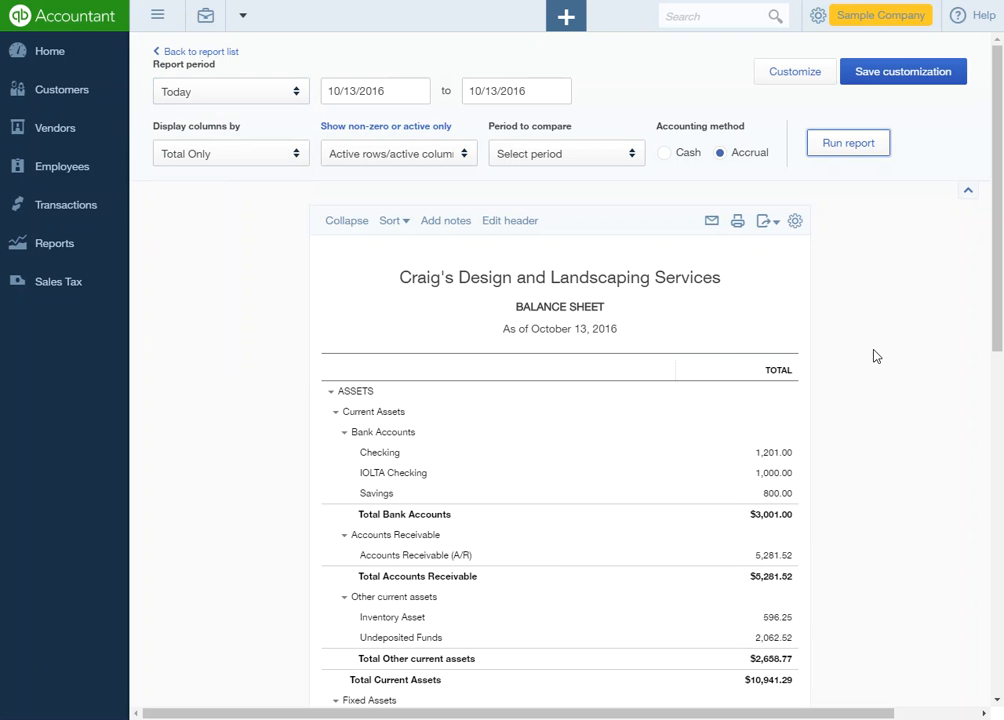
# Step: Examine the IOLTA Checking balance and the IOLTA Accounts - Unearned liability on the balance sheet
pyautogui.scroll(-3, 876, 356)
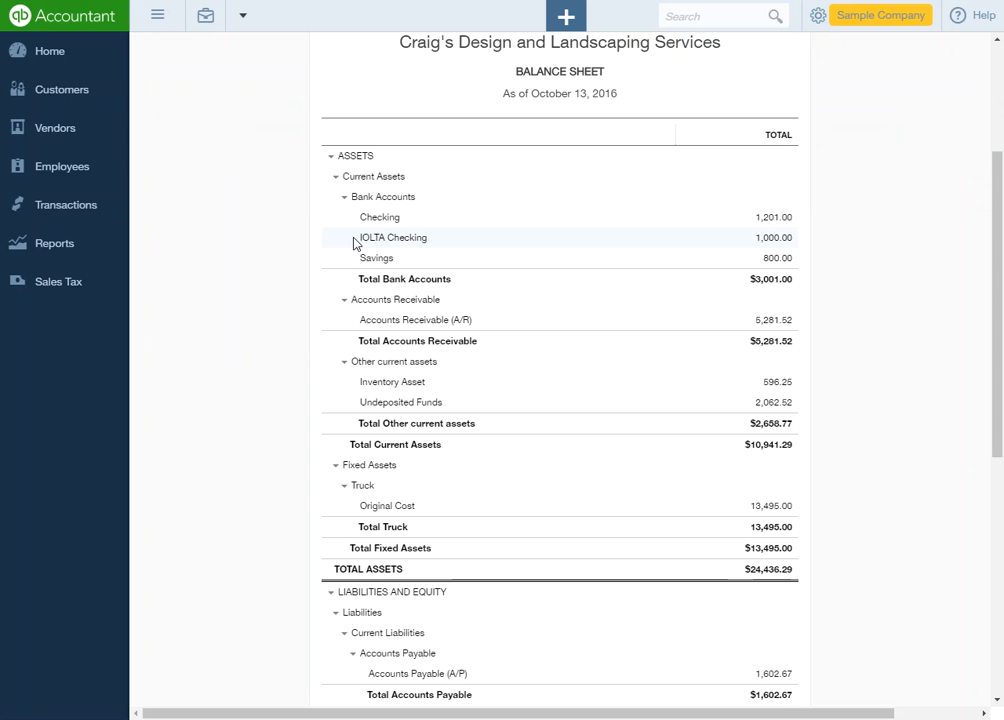
pyautogui.moveTo(353, 243); pyautogui.dragTo(455, 229)
pyautogui.moveTo(754, 241); pyautogui.dragTo(514, 241)
pyautogui.click(864, 293)
pyautogui.scroll(-4, 864, 293)
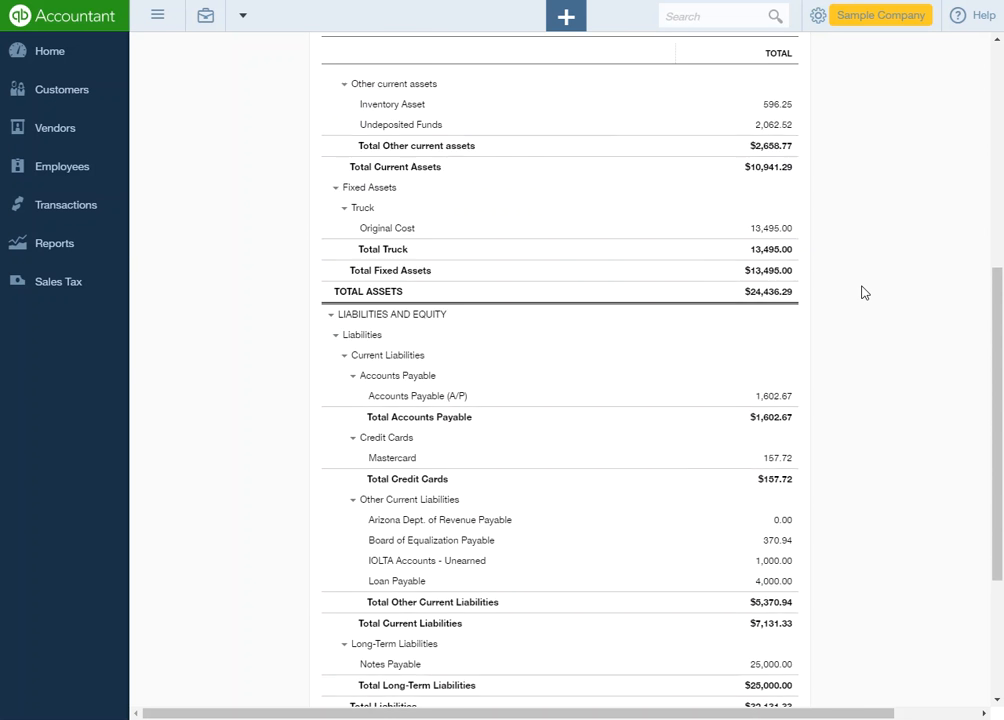
pyautogui.moveTo(360, 492); pyautogui.dragTo(790, 487)
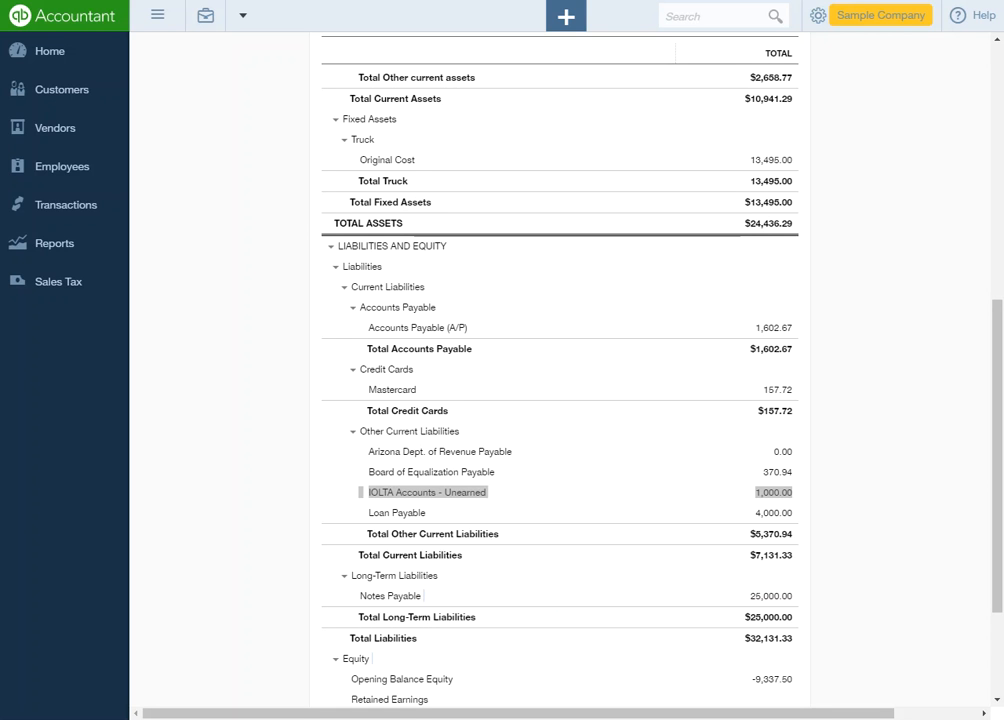
# Step: Create a new transfer of funds from IOLTA Checking to Checking
pyautogui.click(563, 18)
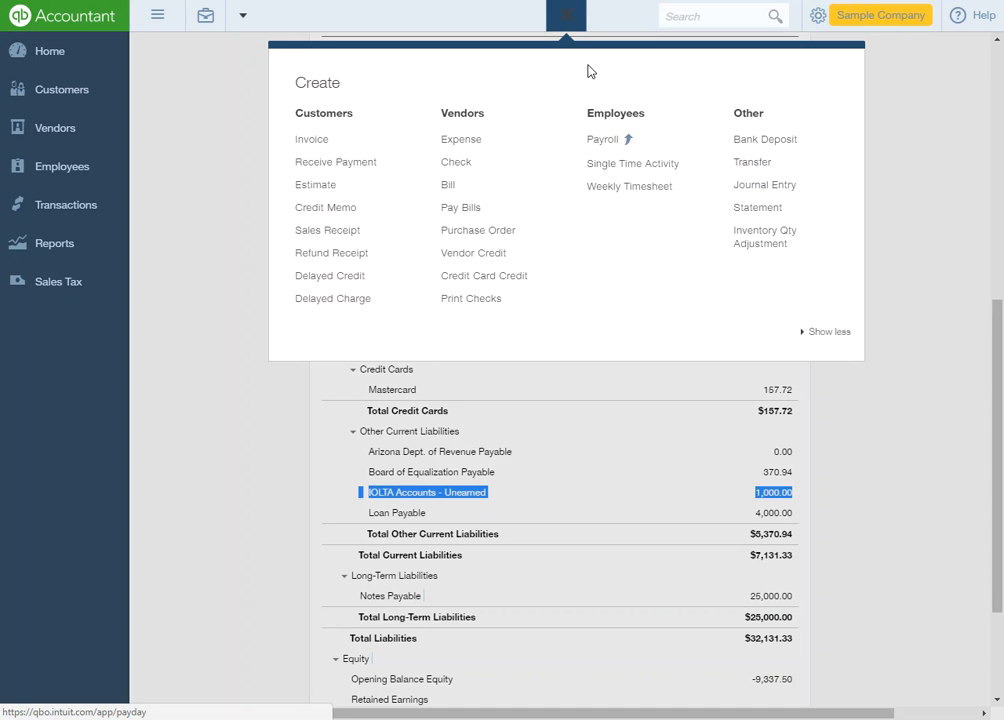
pyautogui.click(566, 24)
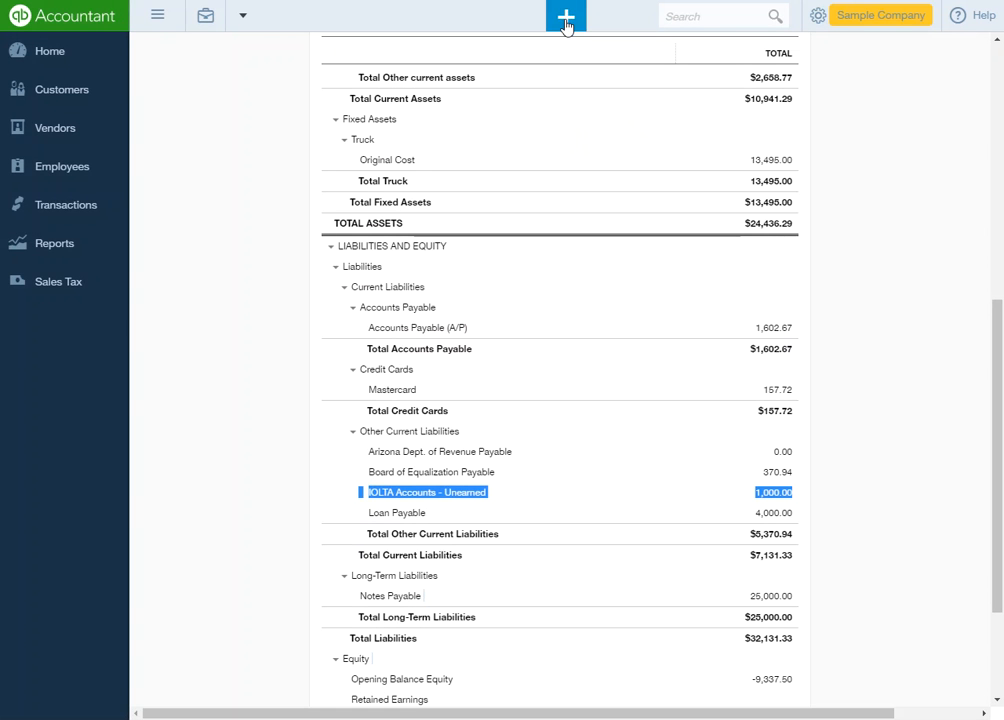
pyautogui.click(566, 24)
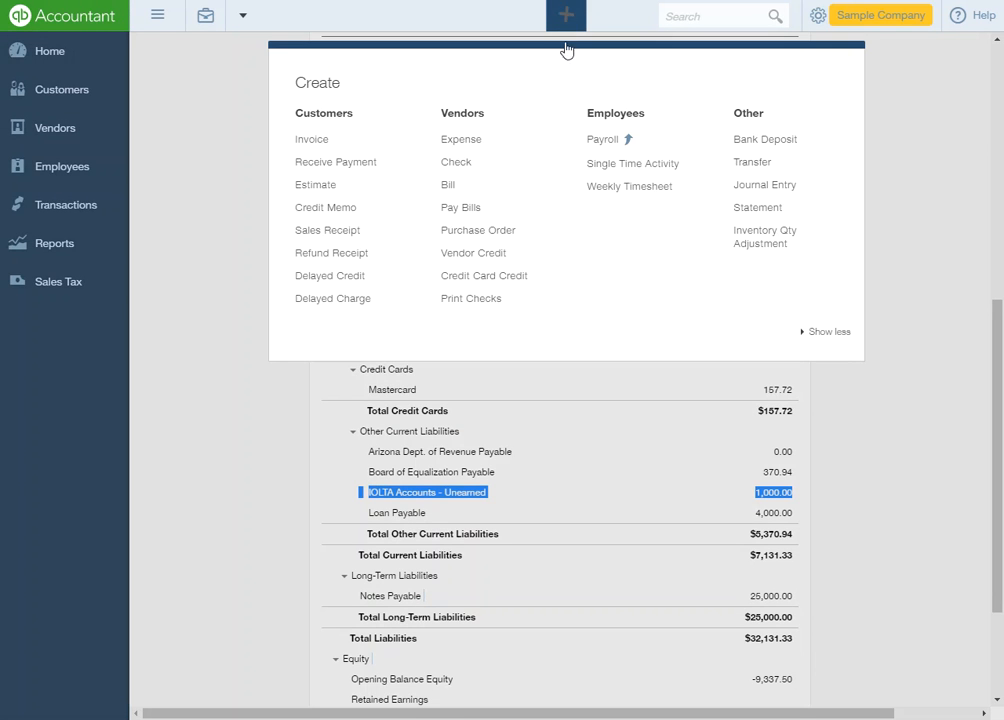
pyautogui.click(752, 172)
pyautogui.write('iol')
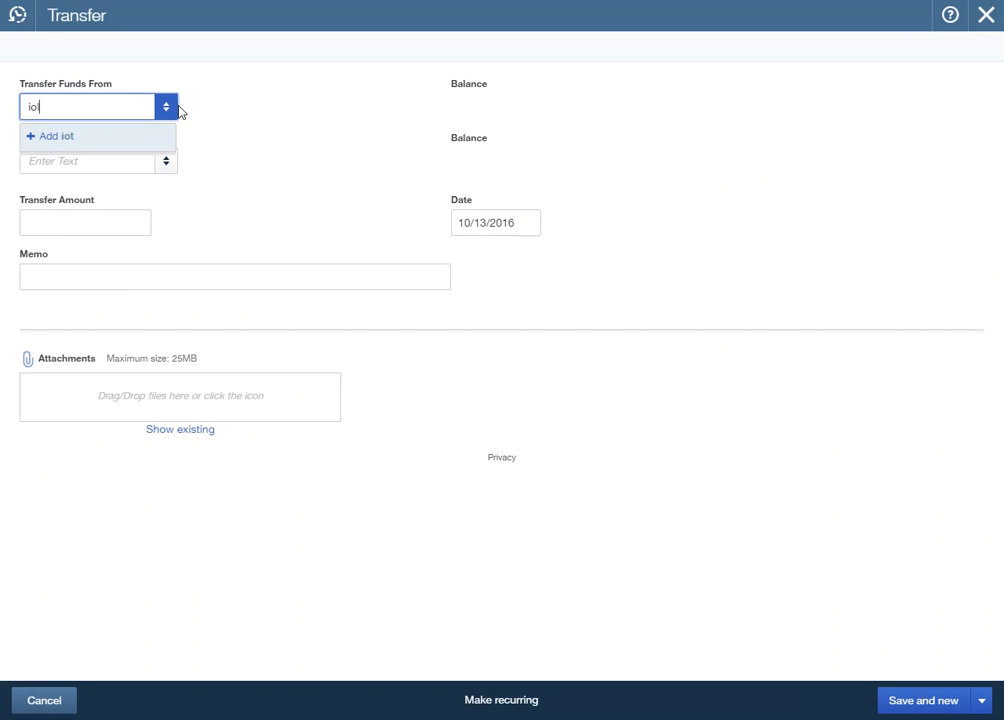
pyautogui.click(128, 164)
pyautogui.click(108, 167)
pyautogui.write('che')
# Step: Set the transfer amount to 300 with the memo "Cool Cars", then save and close the transfer
pyautogui.click(99, 220)
pyautogui.write('300')
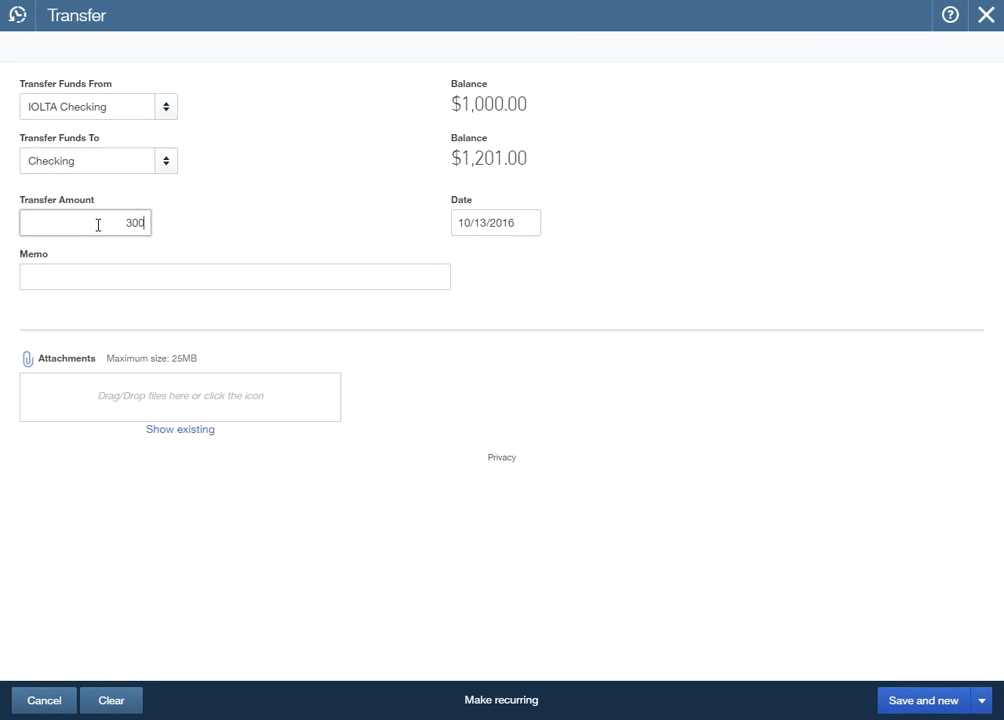
pyautogui.click(106, 272)
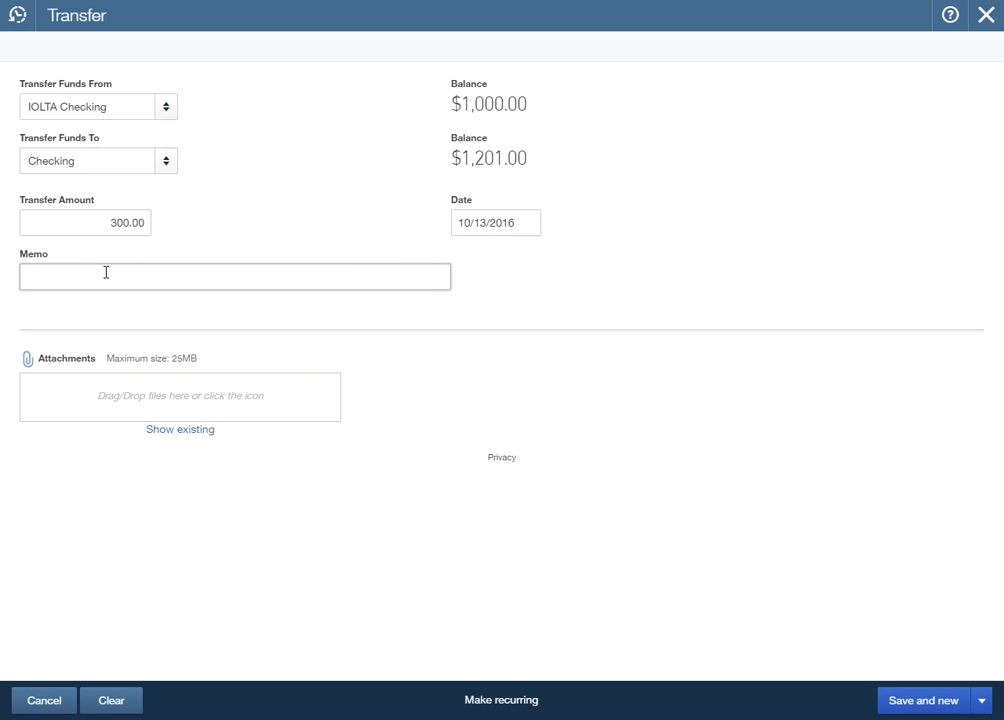
pyautogui.write('Cool Cars')
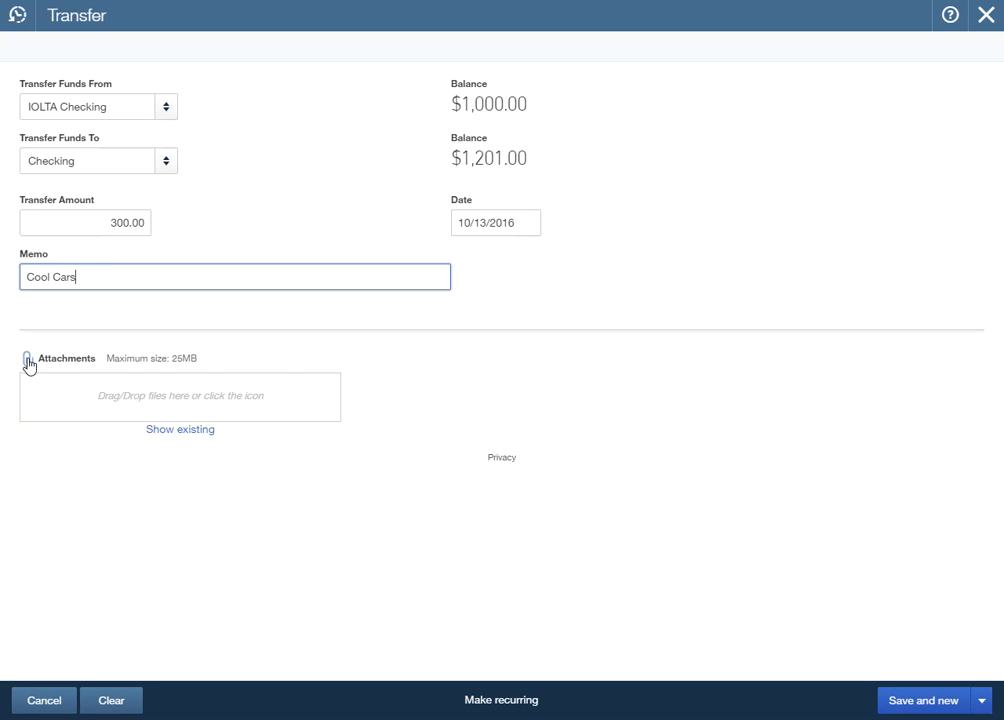
pyautogui.click(984, 702)
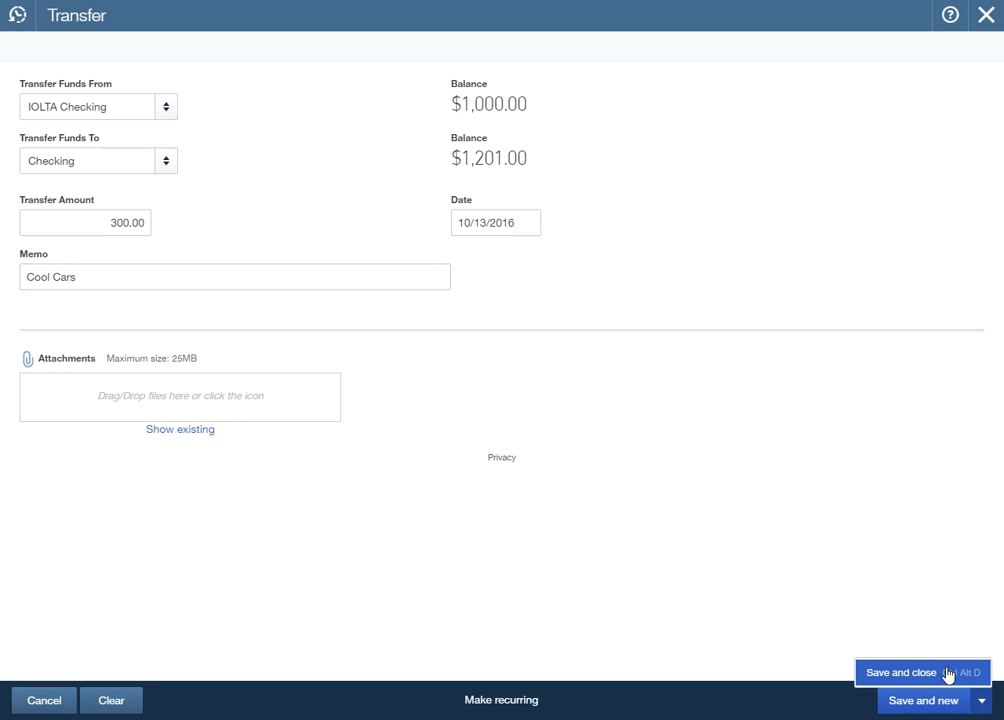
pyautogui.click(945, 673)
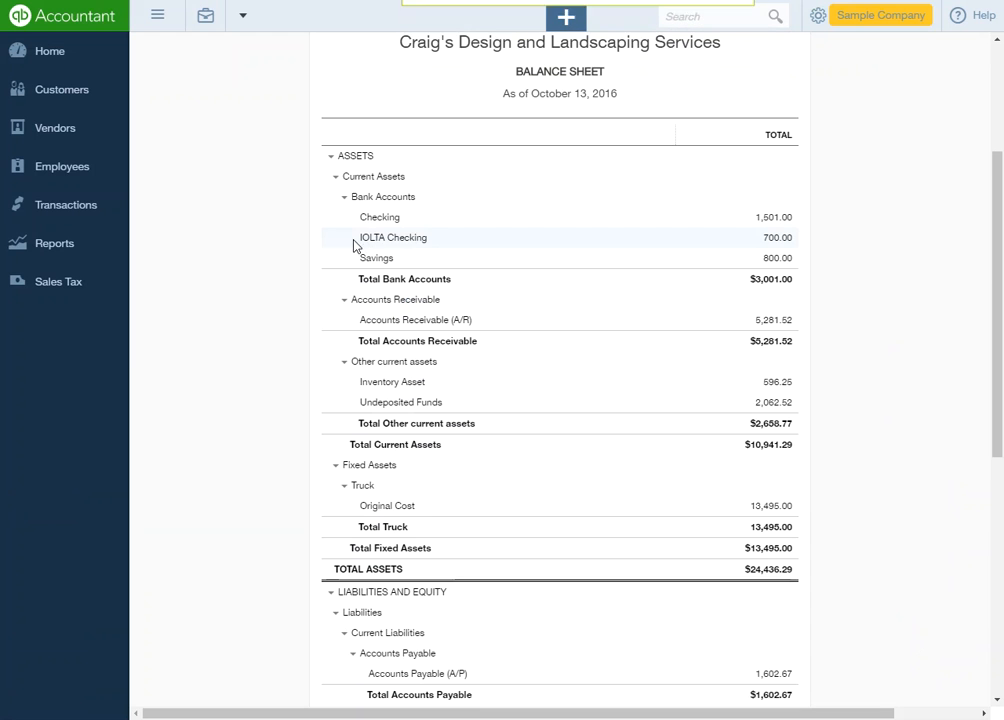
# Step: Check the IOLTA Checking balance on the refreshed balance sheet
pyautogui.moveTo(360, 237); pyautogui.dragTo(428, 238)
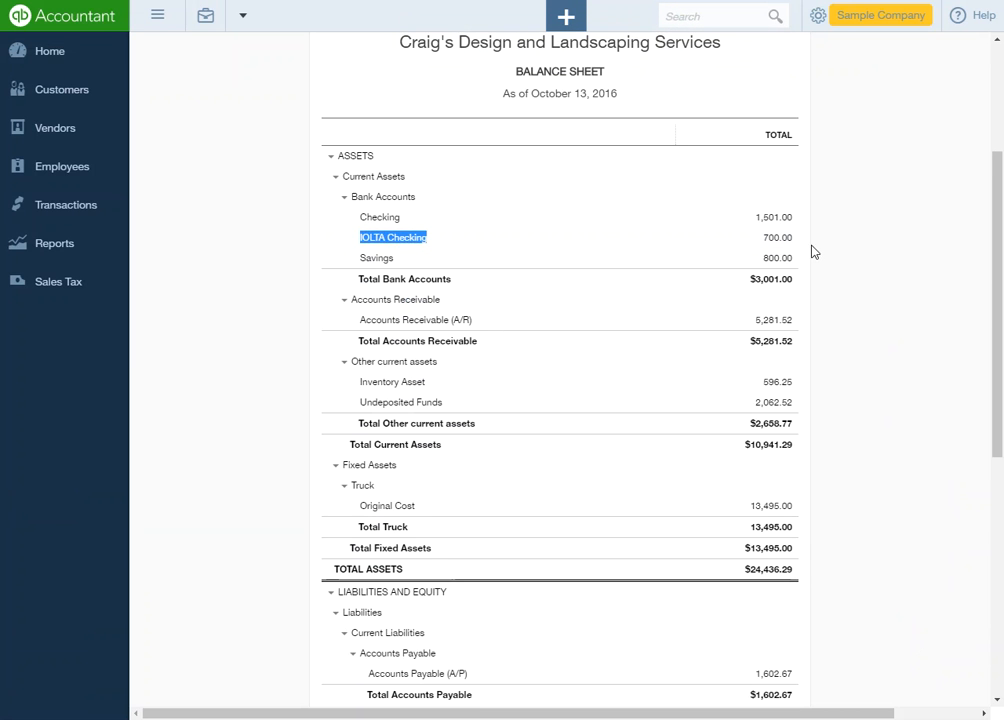
pyautogui.moveTo(763, 238); pyautogui.dragTo(798, 240)
pyautogui.click(868, 412)
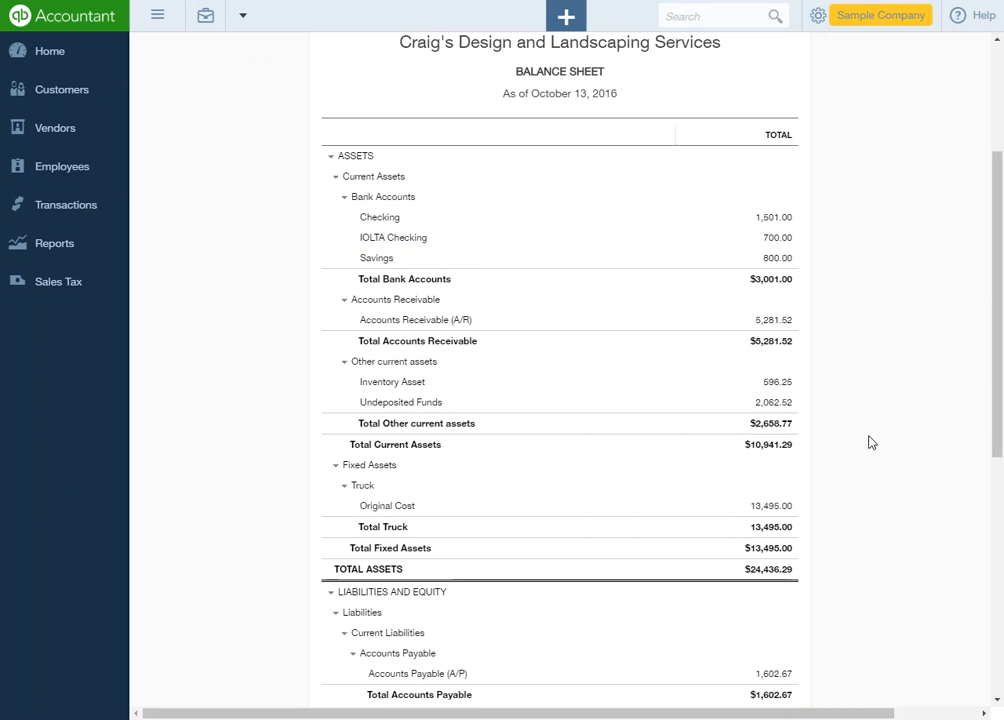
# Step: Examine the IOLTA Accounts - Unearned liability balance on the balance sheet
pyautogui.scroll(-5, 868, 418)
pyautogui.moveTo(374, 419); pyautogui.dragTo(569, 428)
pyautogui.moveTo(758, 416); pyautogui.dragTo(790, 422)
pyautogui.click(862, 432)
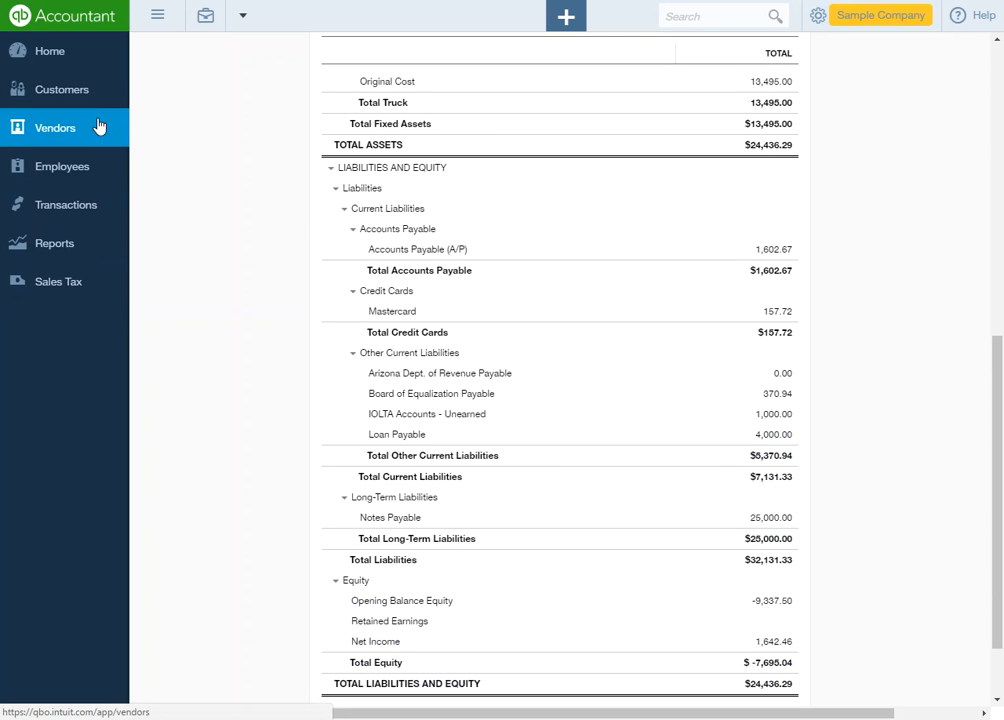
# Step: Create a new invoice for the customer Cool Cars
pyautogui.click(77, 93)
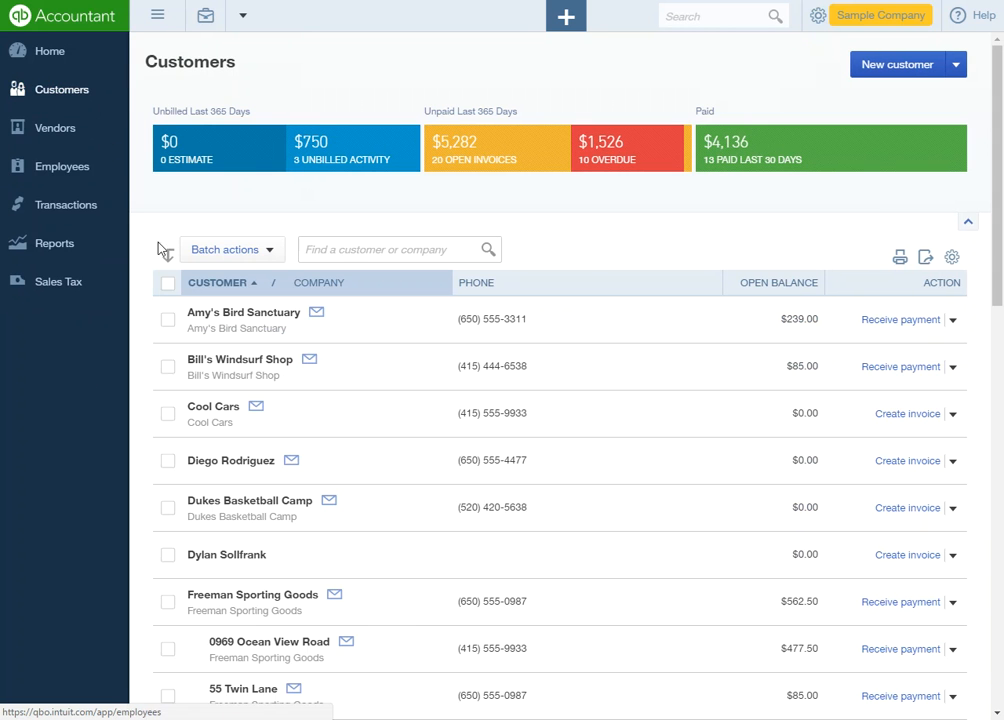
pyautogui.click(214, 406)
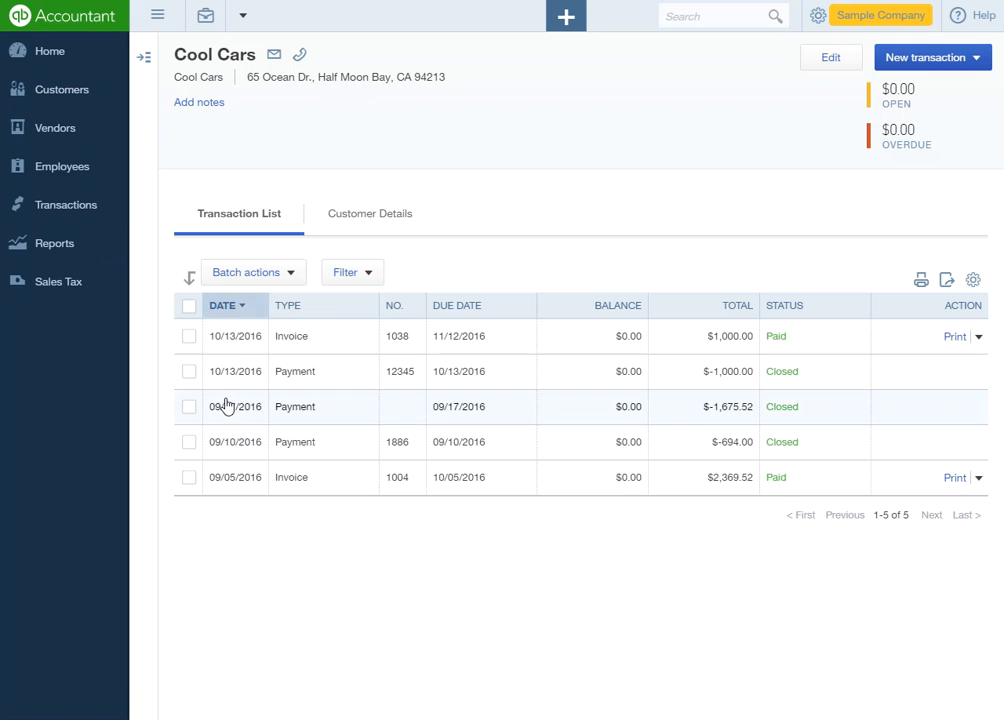
pyautogui.click(978, 64)
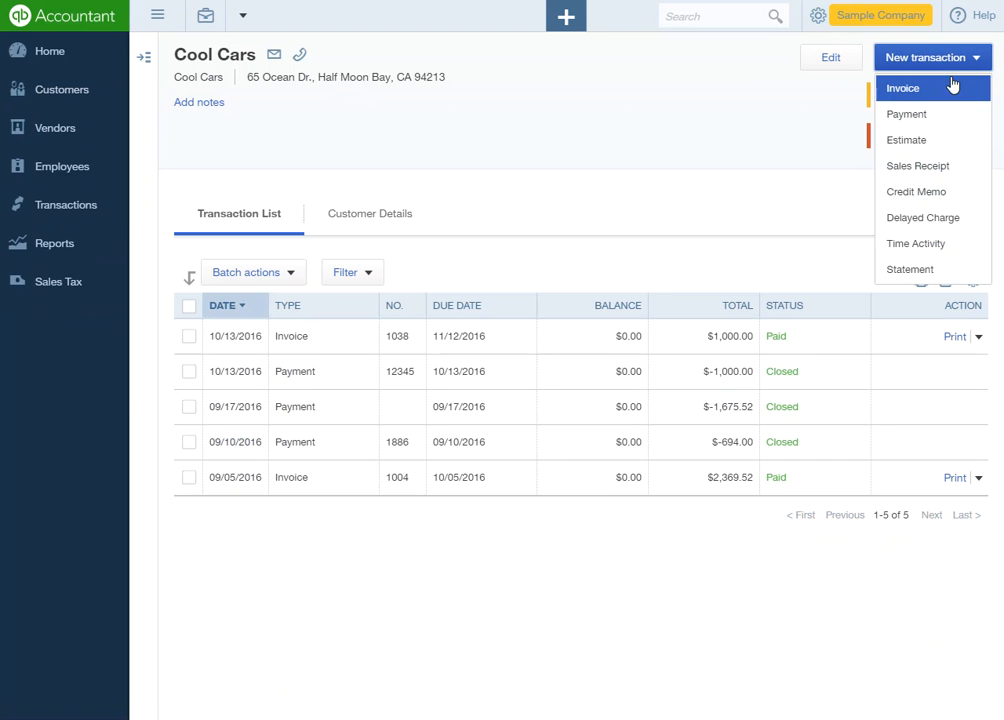
pyautogui.click(948, 92)
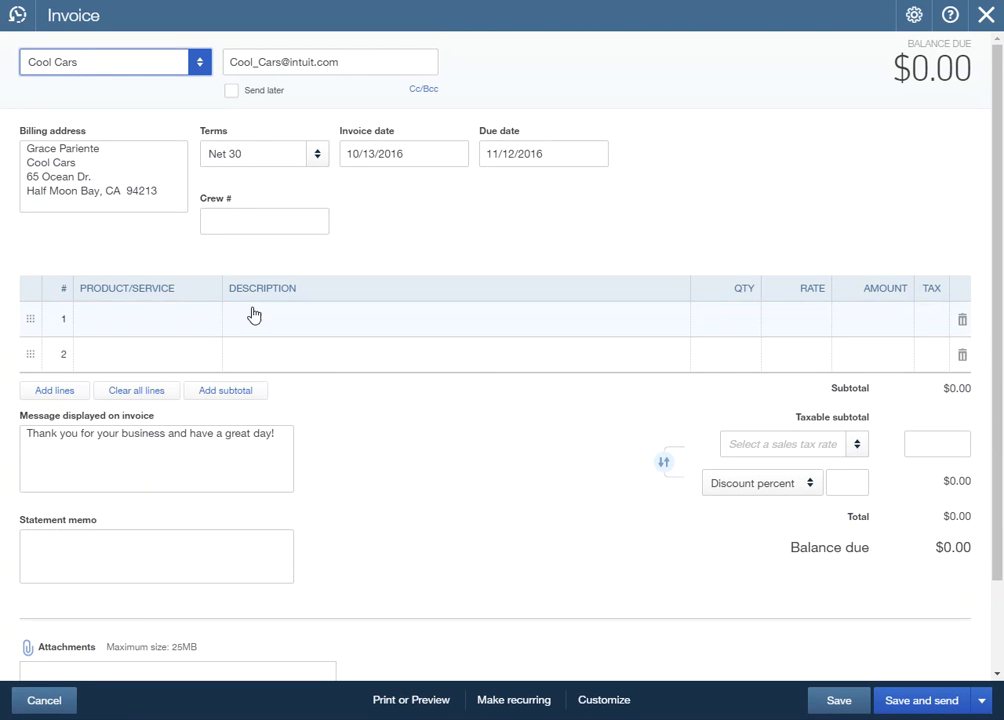
# Step: Add the Earned Retainer item to the first line of the invoice
pyautogui.click(131, 320)
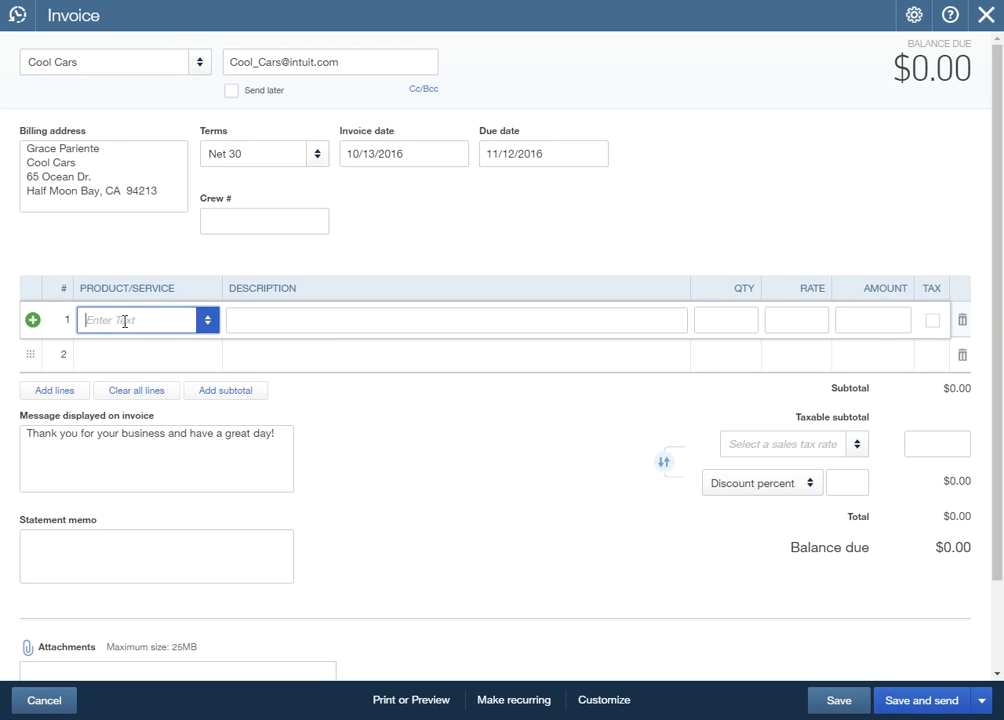
pyautogui.write('U')
pyautogui.press('BackSpace')
pyautogui.write('Earned Retainer')
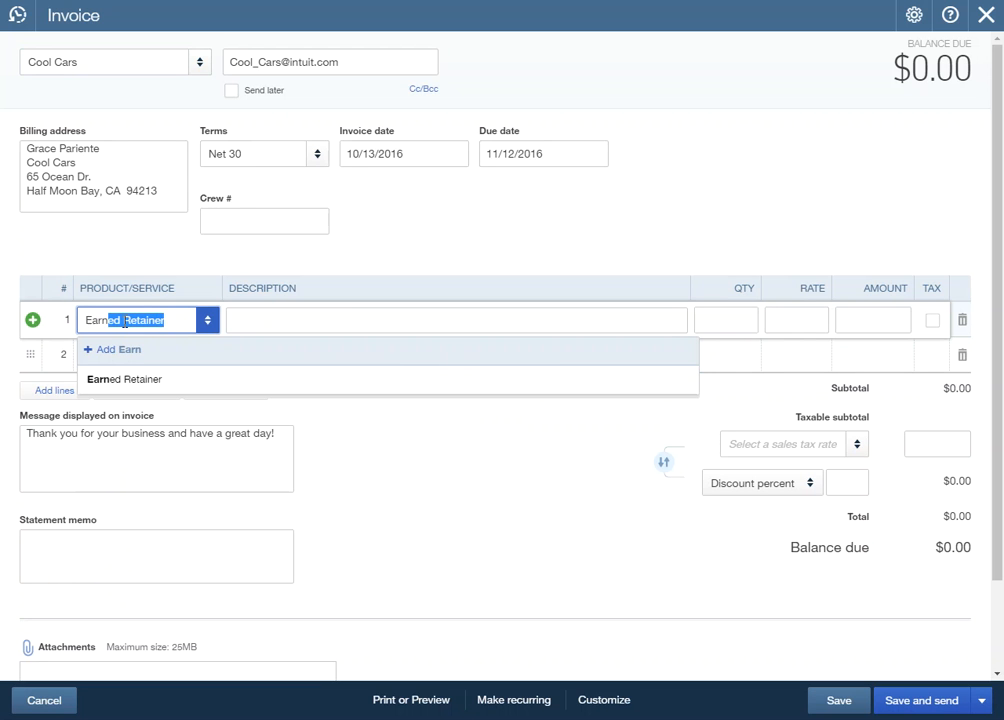
pyautogui.click(141, 379)
# Step: Set the rate of the Earned Retainer line to 300
pyautogui.click(800, 319)
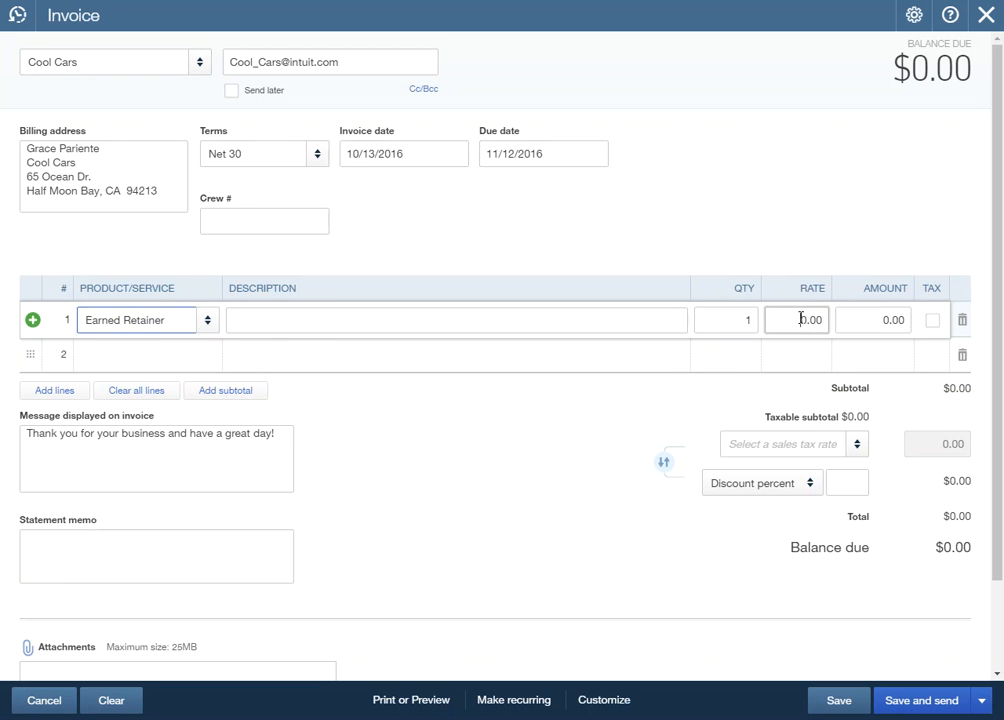
pyautogui.write('300')
pyautogui.press('Tab')
pyautogui.press('Tab')
pyautogui.press('Tab')
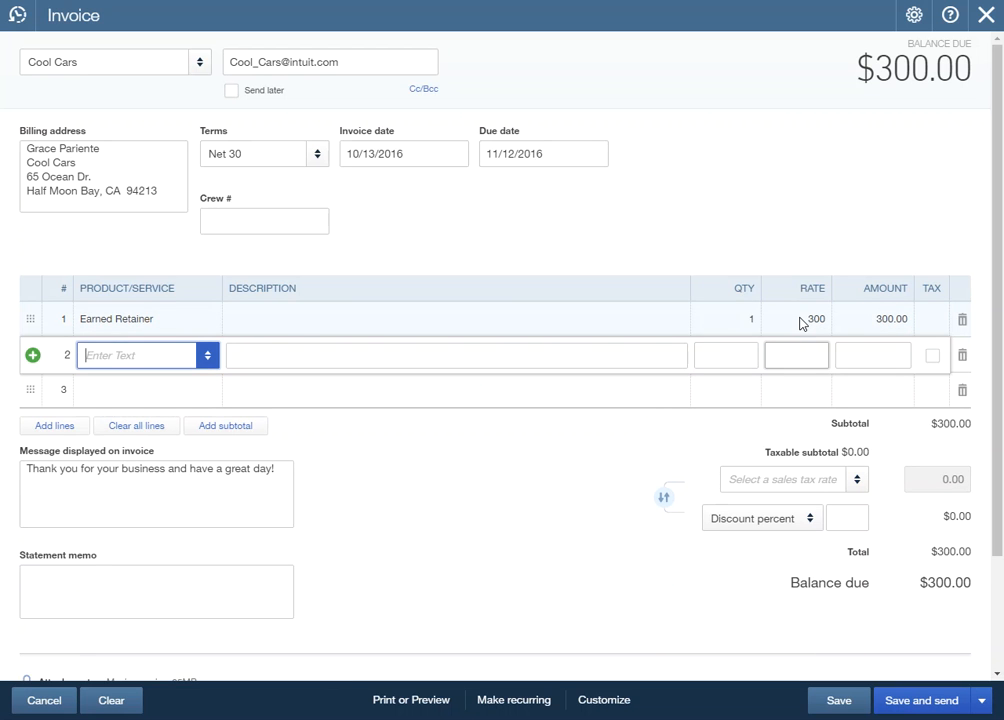
# Step: Set the rate of the Earned Retainer line to -300
pyautogui.click(800, 320)
pyautogui.press('BackSpace')
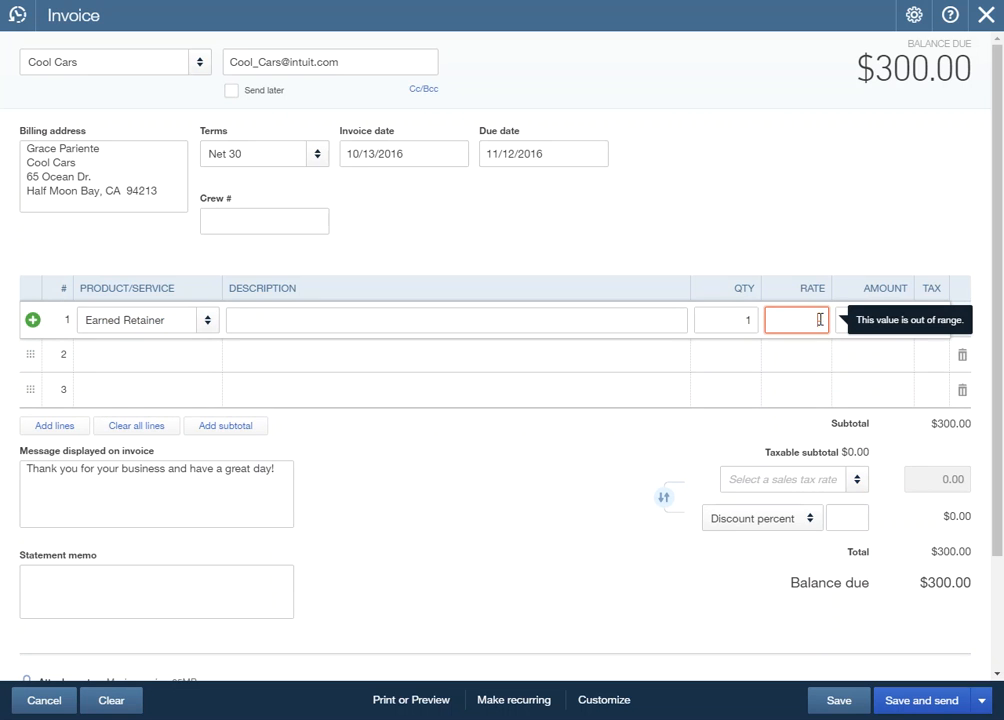
pyautogui.write('-300')
pyautogui.click(855, 320)
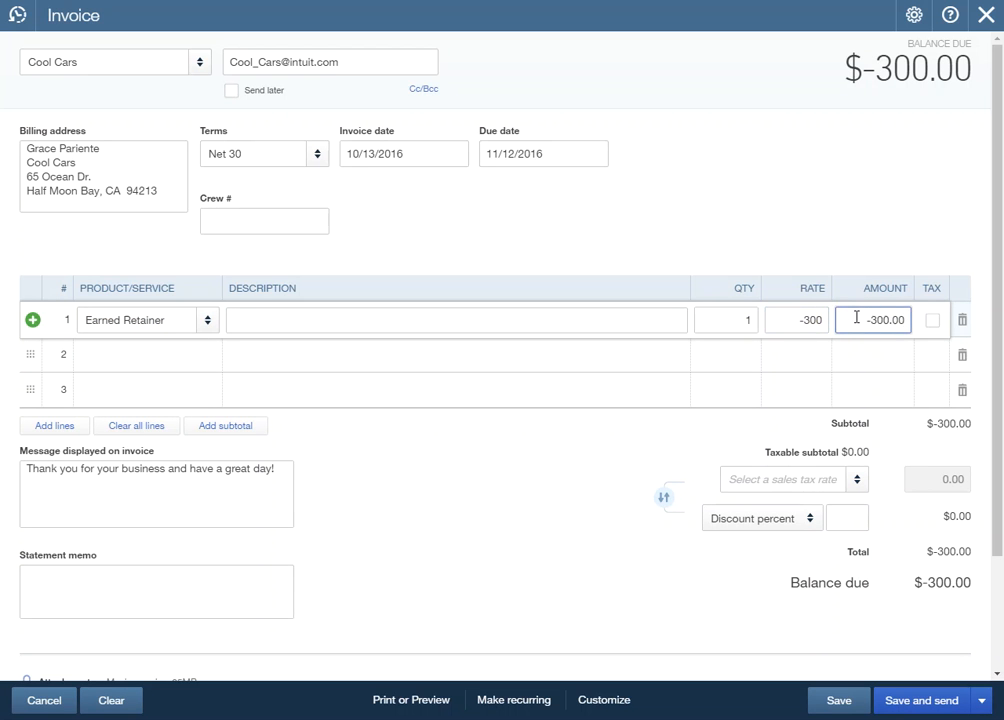
# Step: Choose the existing Design:Services item for the second line of the invoice
pyautogui.click(109, 365)
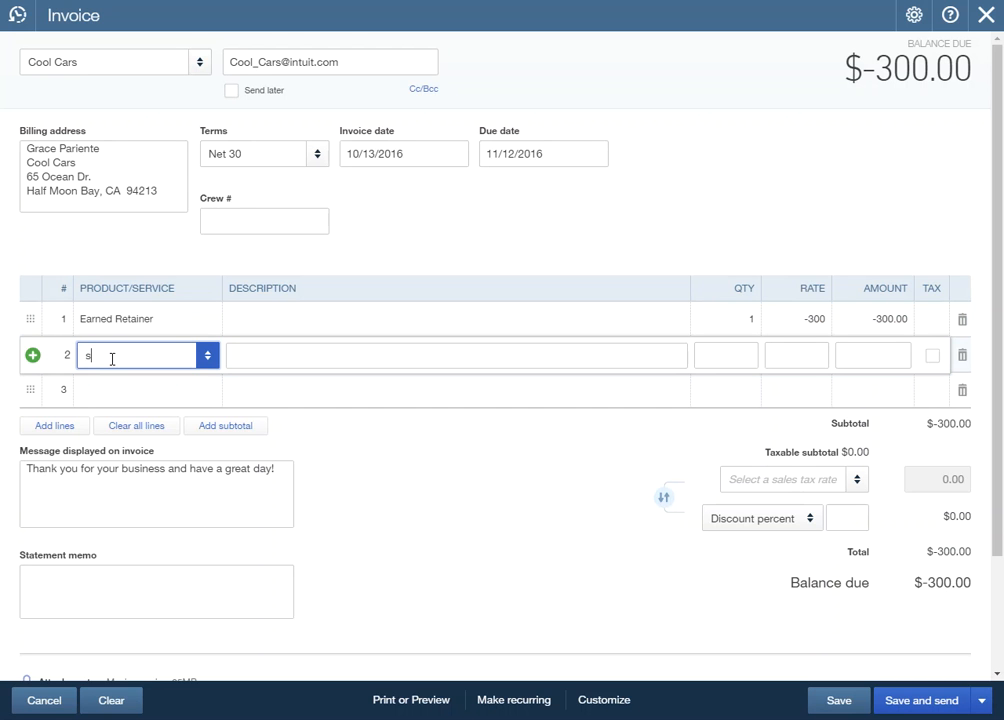
pyautogui.write('ser')
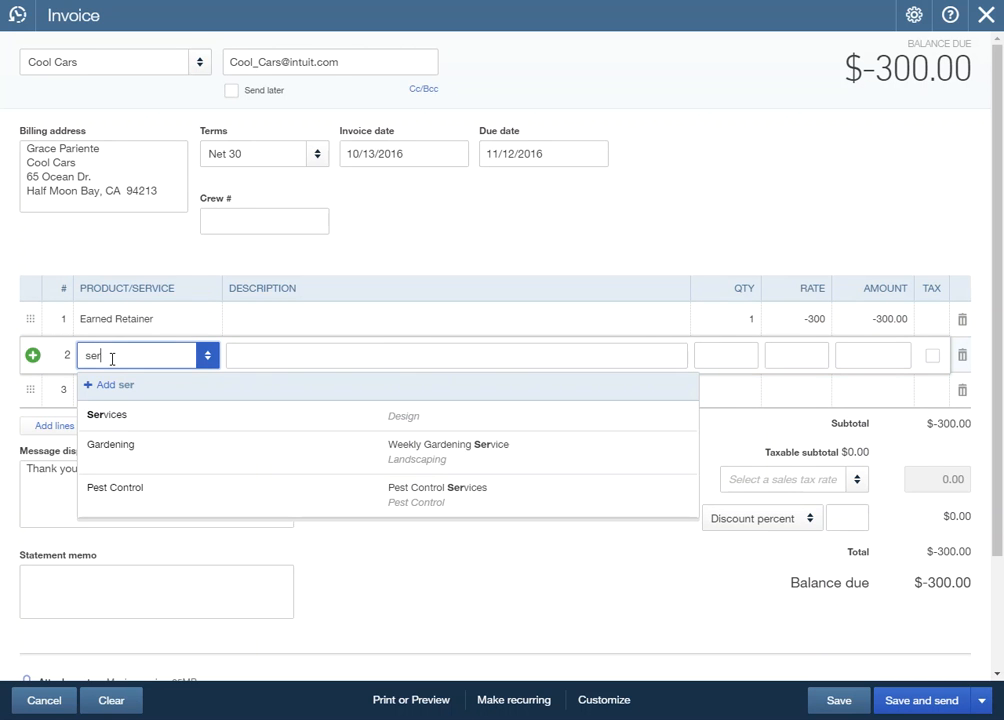
pyautogui.click(130, 414)
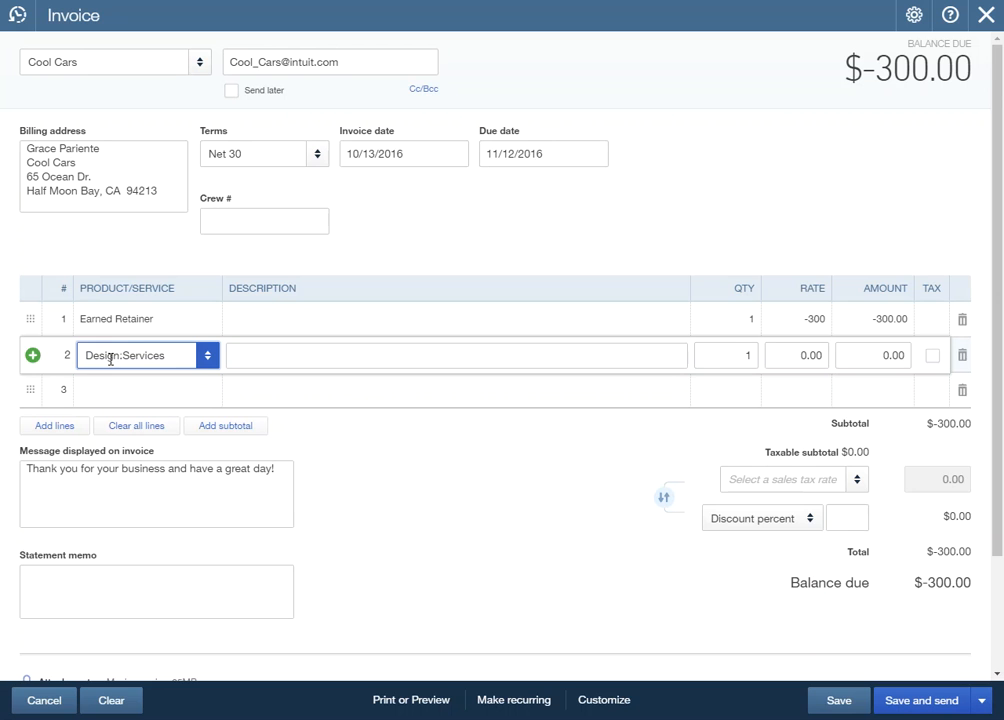
# Step: Create a non-taxable service item named "Billable Hours" for the second invoice line, then save and close it
pyautogui.moveTo(166, 355); pyautogui.dragTo(0, 325)
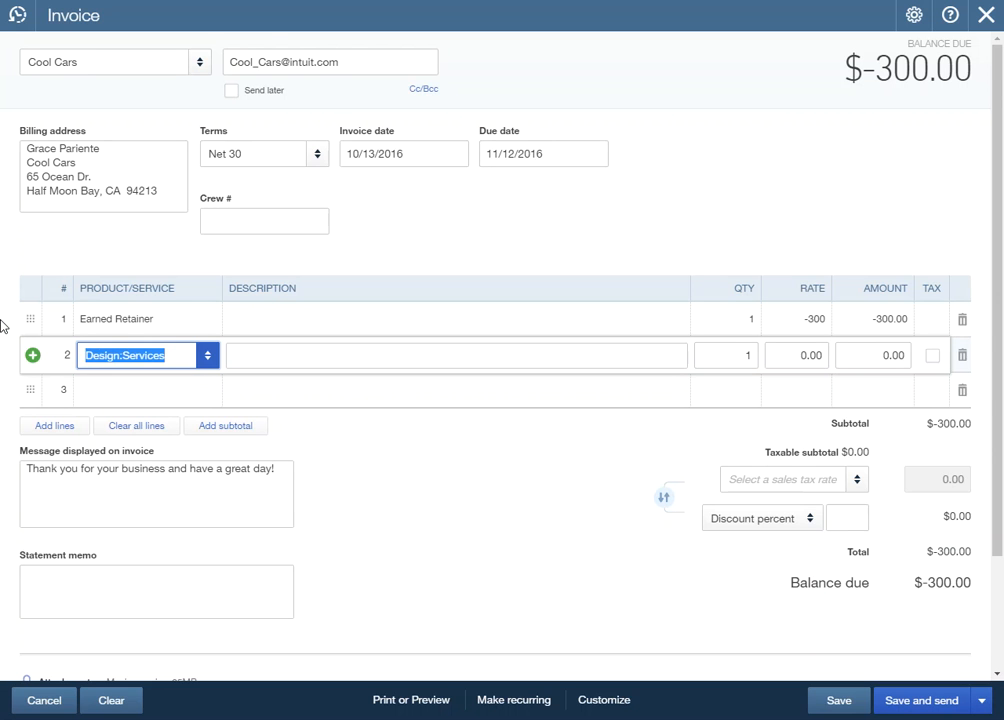
pyautogui.write('Billi')
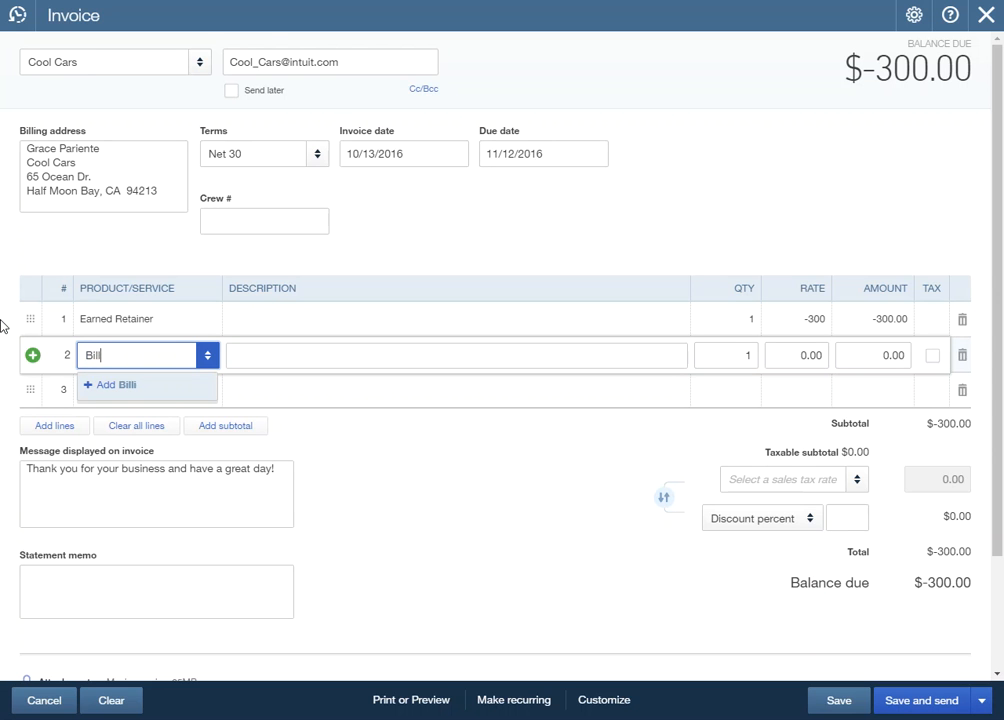
pyautogui.write('lable')
pyautogui.write('able Hours')
pyautogui.click(104, 393)
pyautogui.click(733, 300)
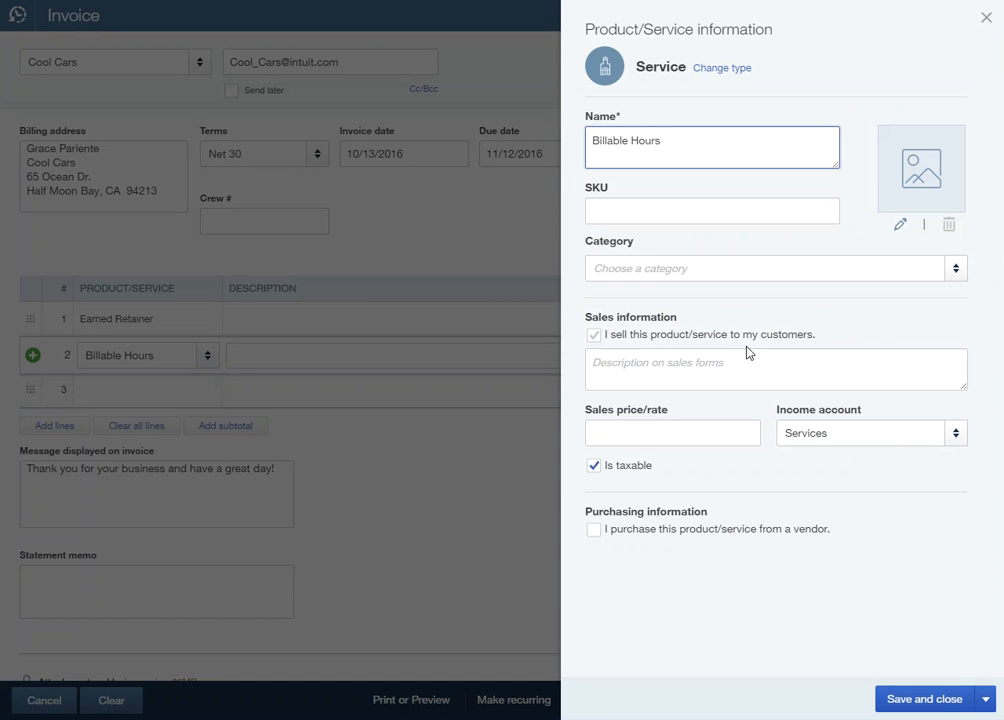
pyautogui.click(594, 466)
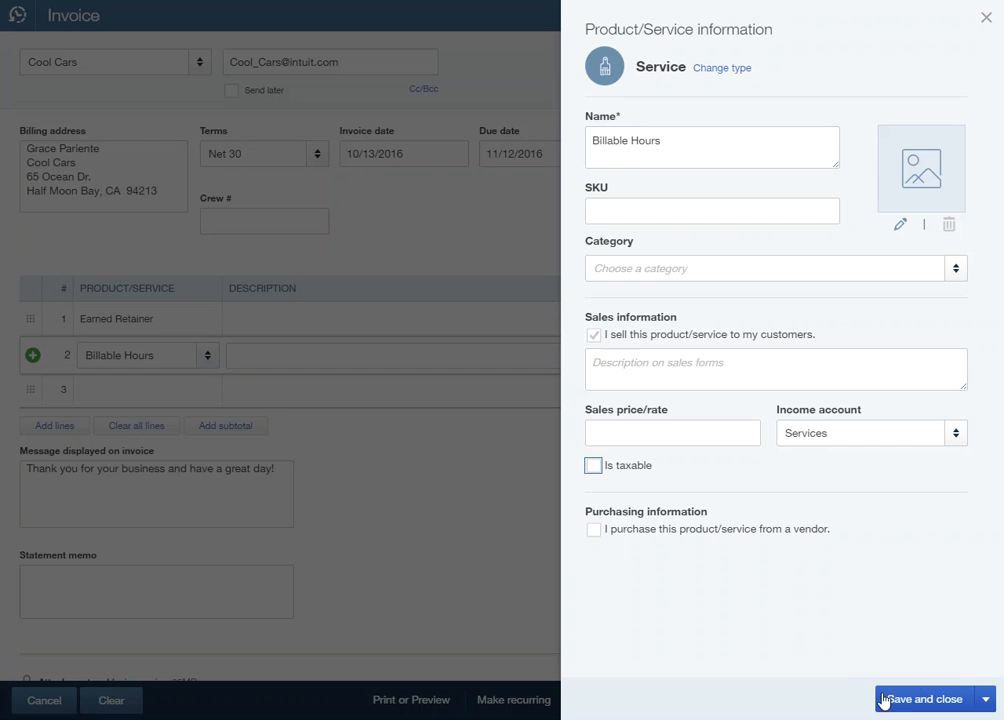
pyautogui.click(906, 703)
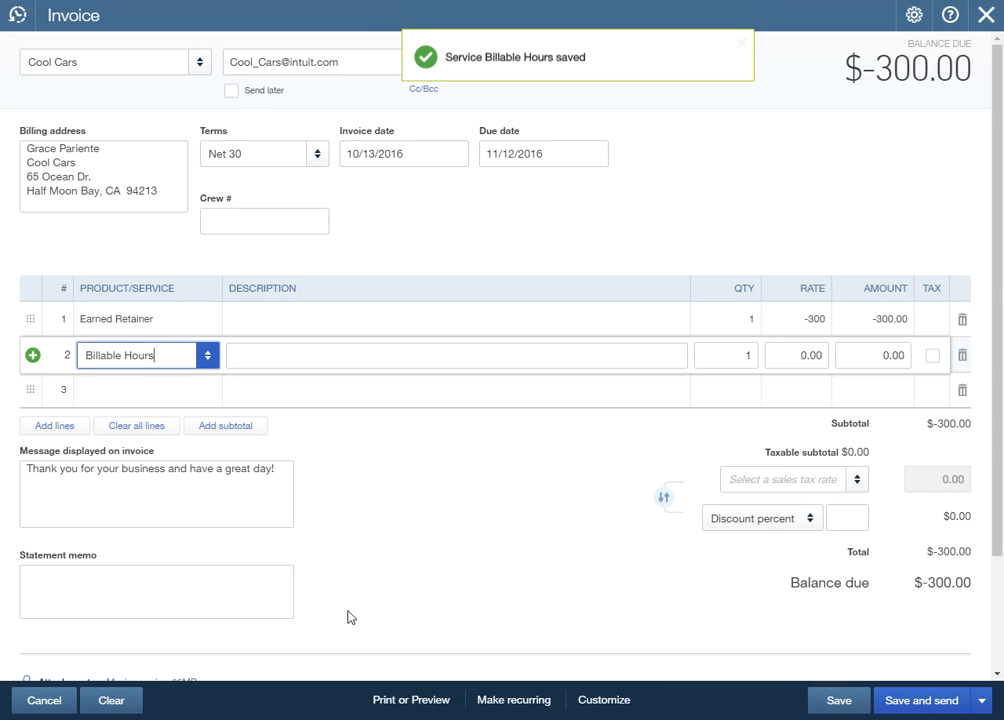
# Step: Set the rate of the Billable Hours line to 300, then save and close the invoice
pyautogui.click(262, 358)
pyautogui.click(795, 356)
pyautogui.write('300')
pyautogui.press('Tab')
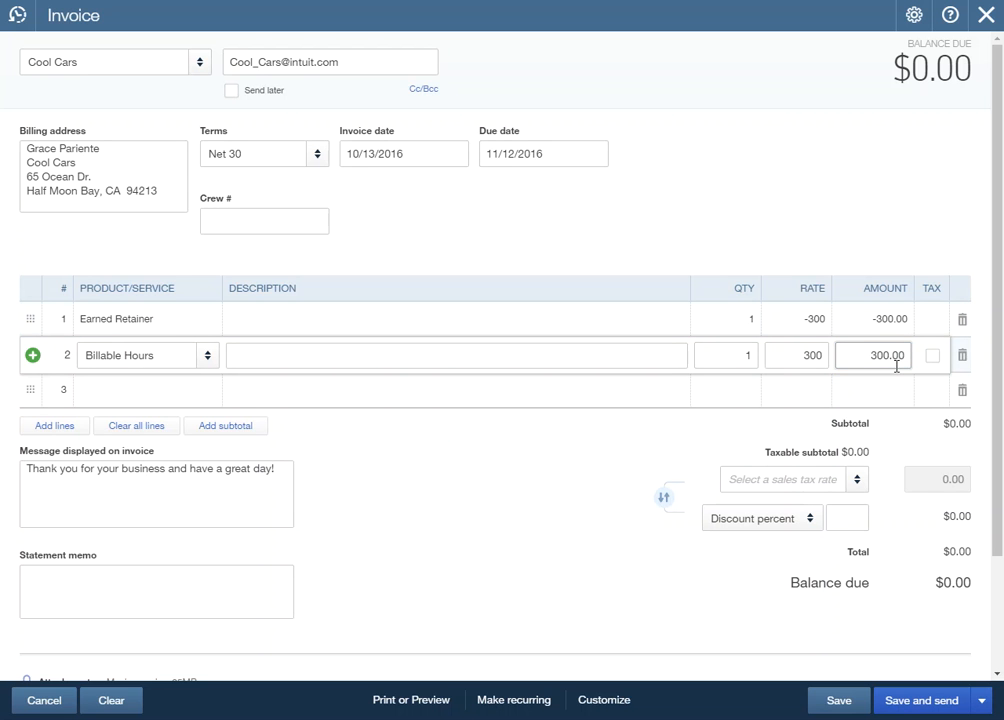
pyautogui.click(983, 700)
pyautogui.click(845, 650)
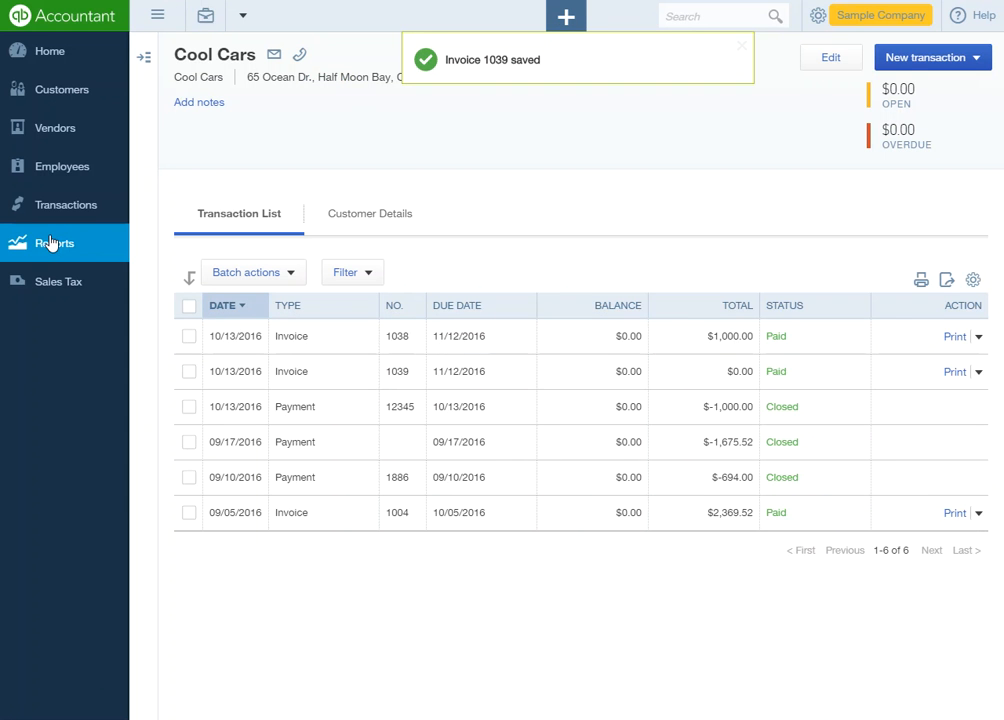
# Step: Run the Balance Sheet report with the report period set to Today
pyautogui.click(52, 241)
pyautogui.click(753, 321)
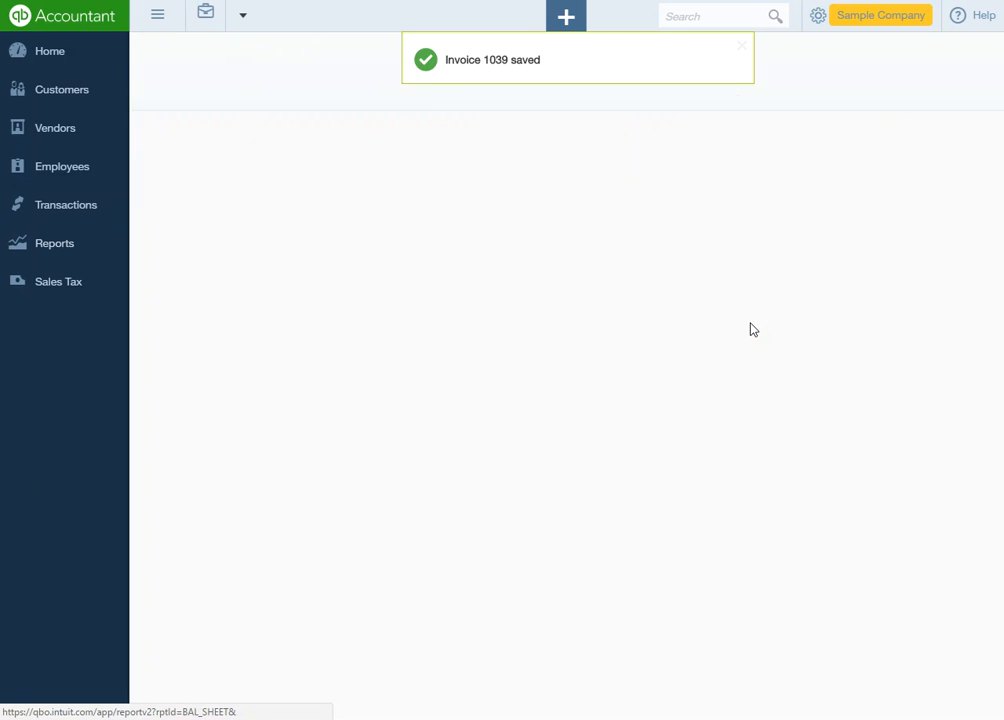
pyautogui.scroll(-7, 441, 164)
pyautogui.scroll(7, 273, 242)
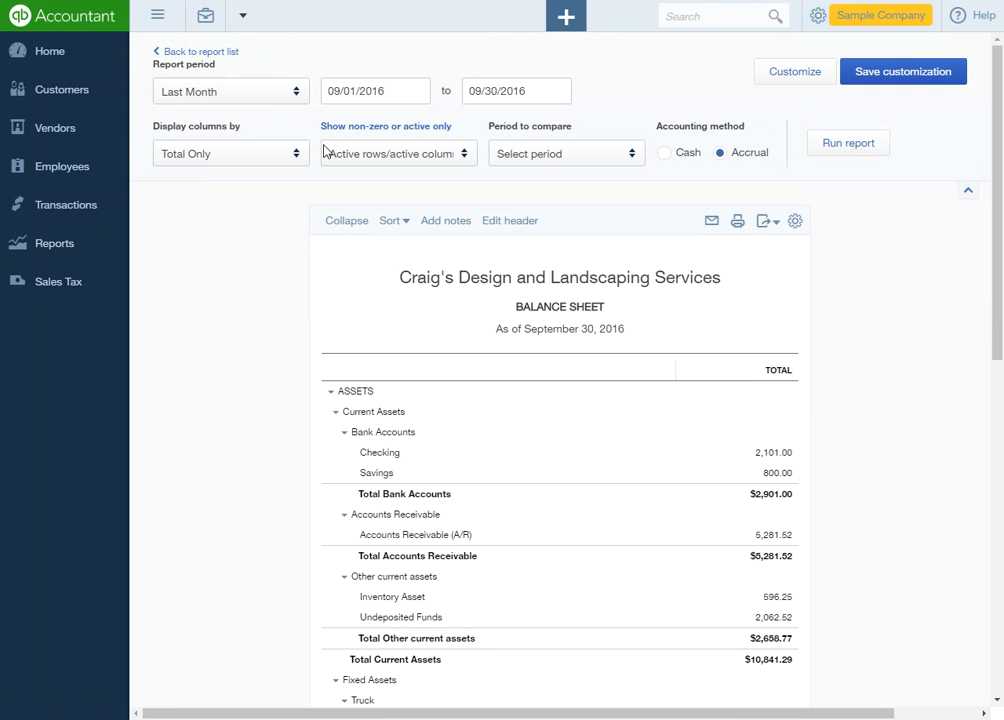
pyautogui.click(273, 100)
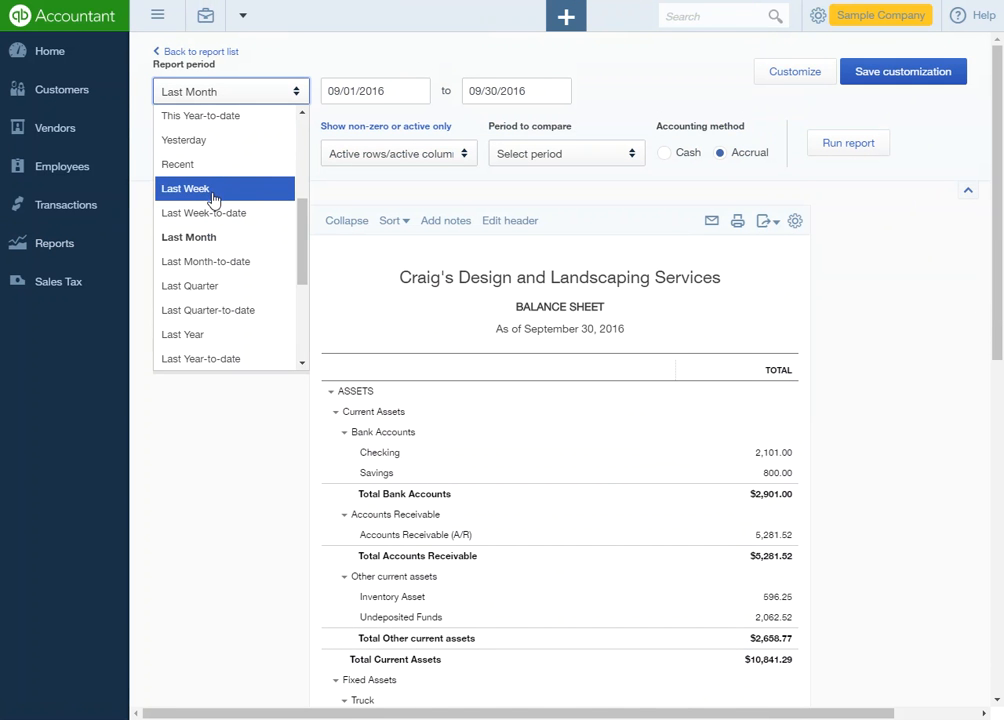
pyautogui.scroll(3, 207, 190)
pyautogui.click(204, 172)
pyautogui.click(843, 143)
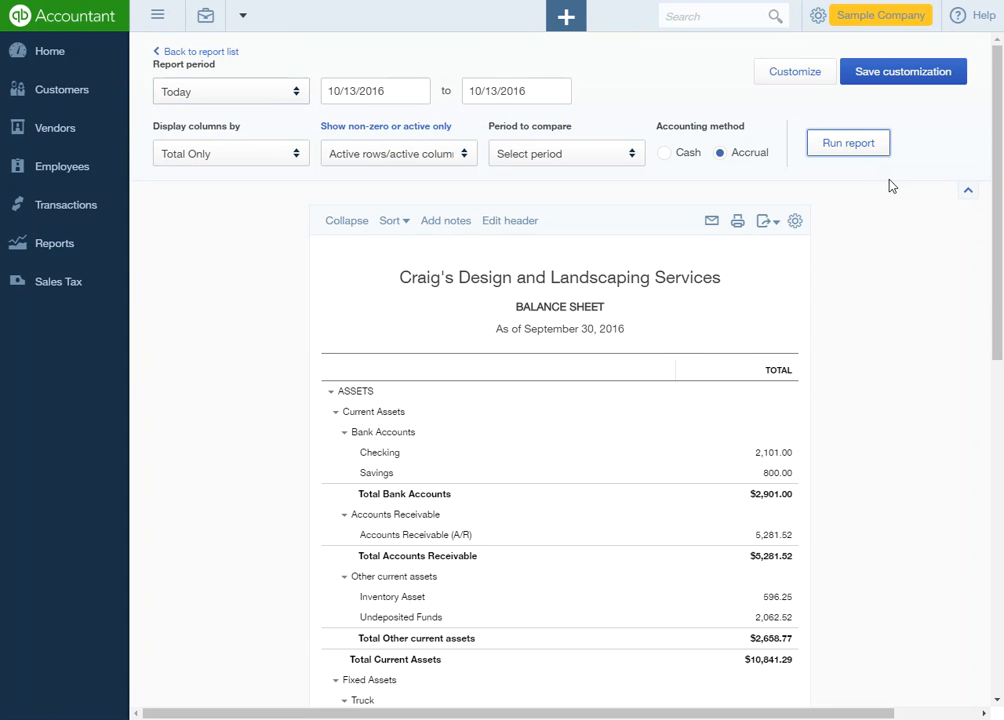
# Step: Compare the IOLTA Checking balance with the IOLTA Accounts - Unearned liability on the balance sheet
pyautogui.moveTo(351, 472); pyautogui.dragTo(861, 484)
pyautogui.click(878, 486)
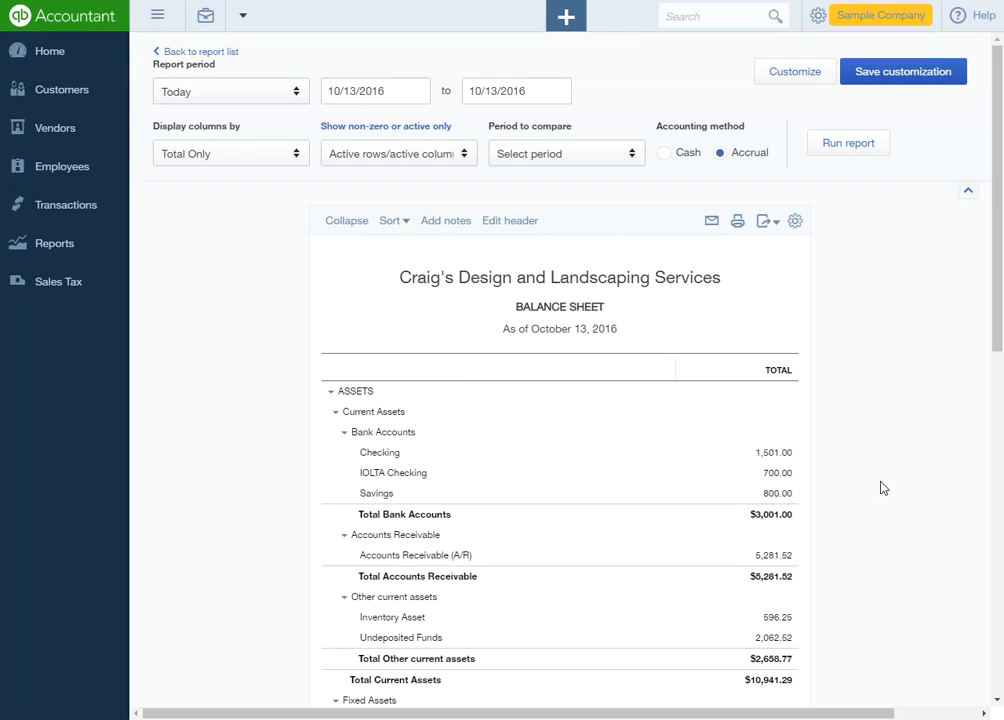
pyautogui.scroll(-5, 881, 487)
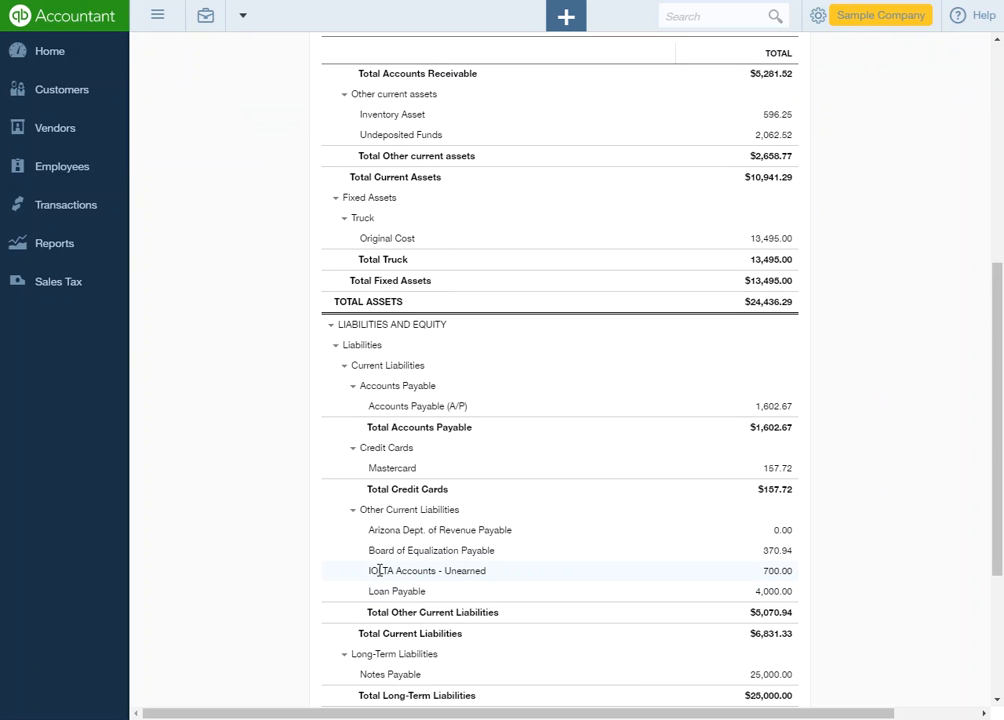
pyautogui.moveTo(374, 571); pyautogui.dragTo(802, 581)
pyautogui.click(899, 564)
# Step: Run the Profit and Loss report for Today and check the Services income
pyautogui.click(80, 250)
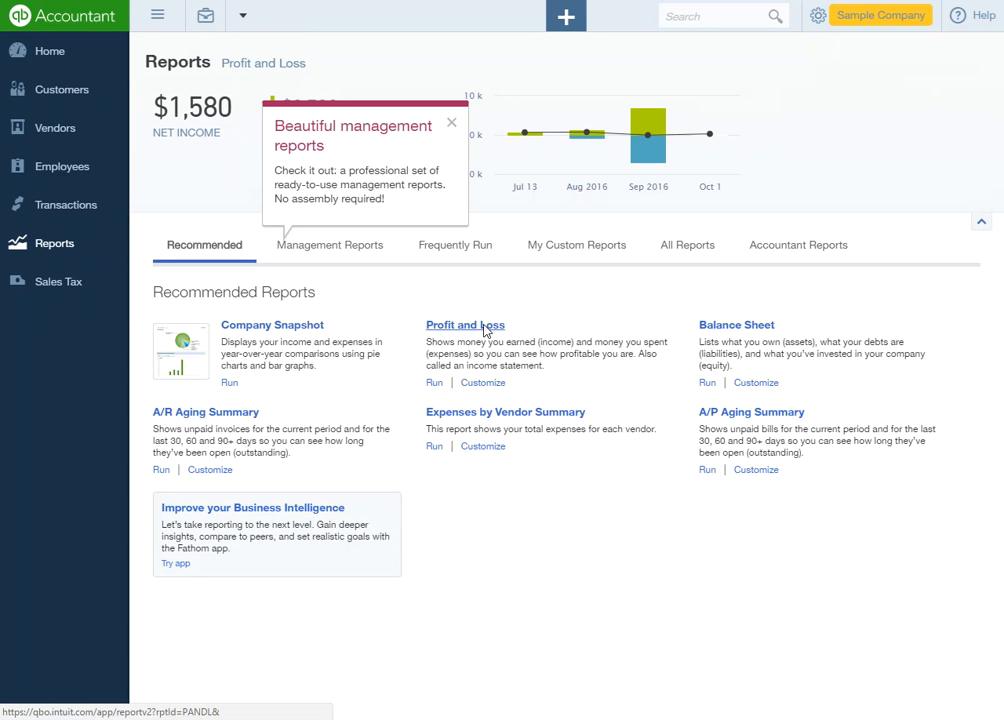
pyautogui.click(486, 328)
pyautogui.click(188, 91)
pyautogui.scroll(-5, 220, 168)
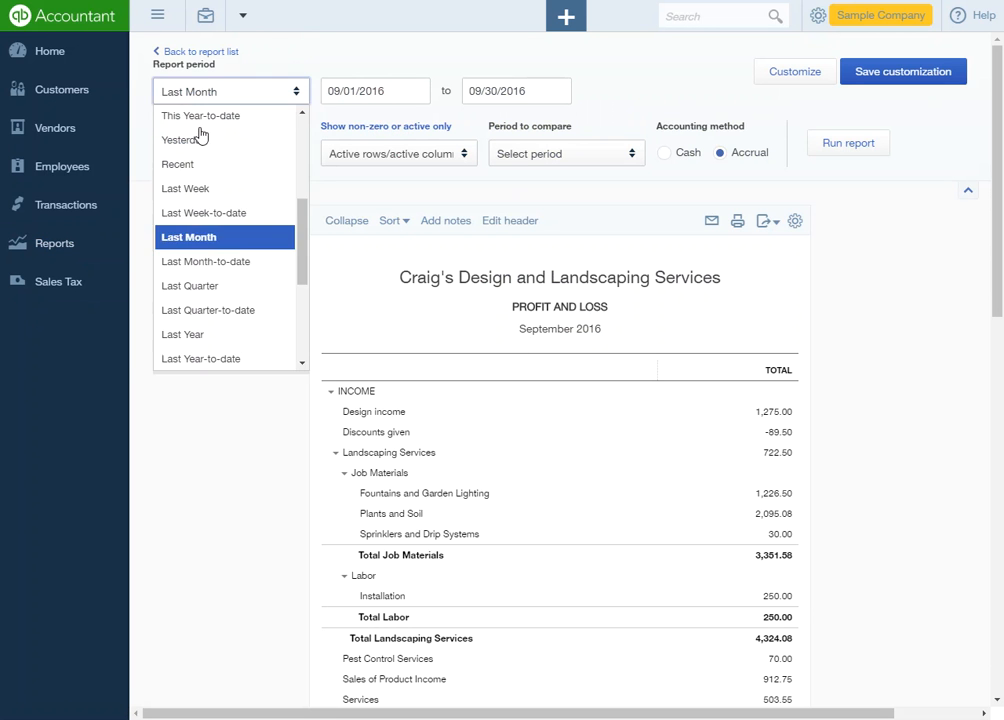
pyautogui.scroll(5, 217, 222)
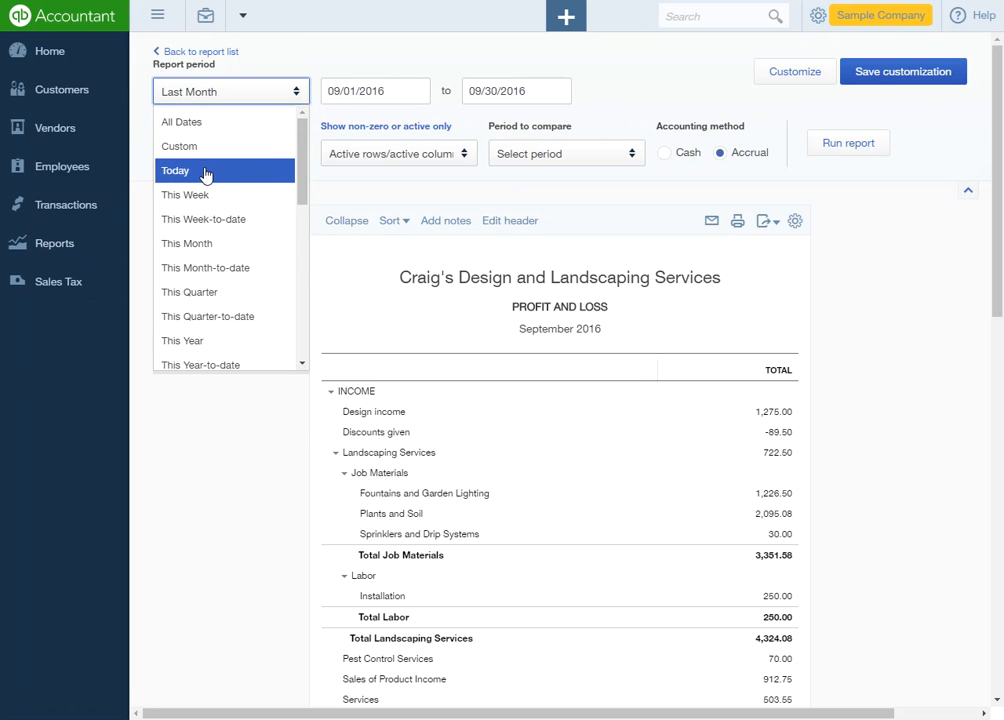
pyautogui.click(205, 172)
pyautogui.click(852, 148)
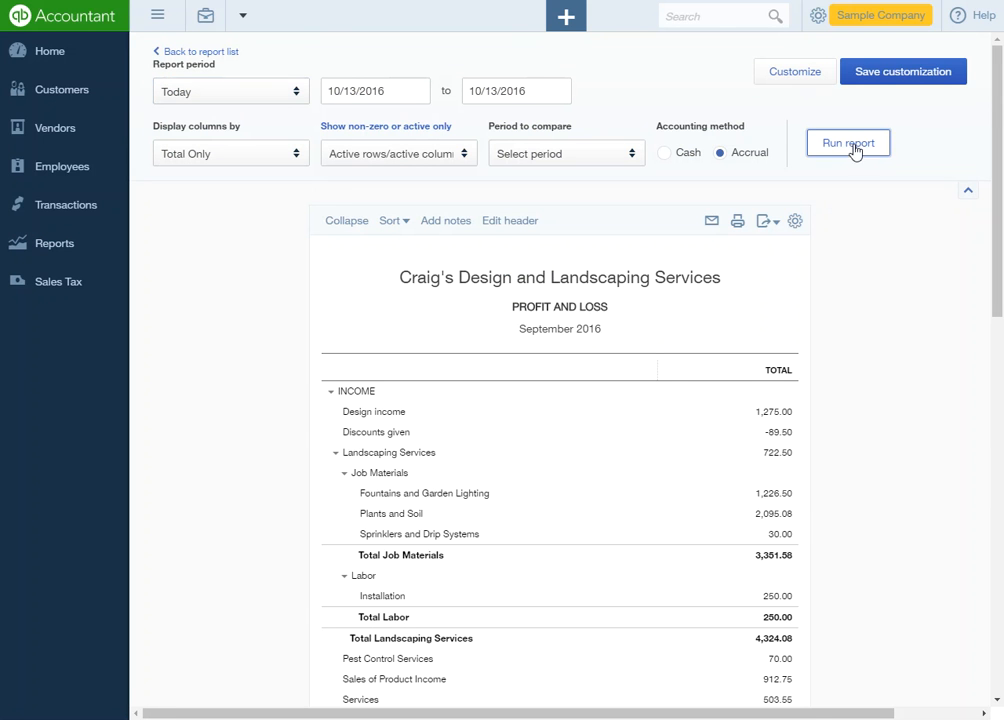
pyautogui.moveTo(352, 409); pyautogui.dragTo(825, 417)
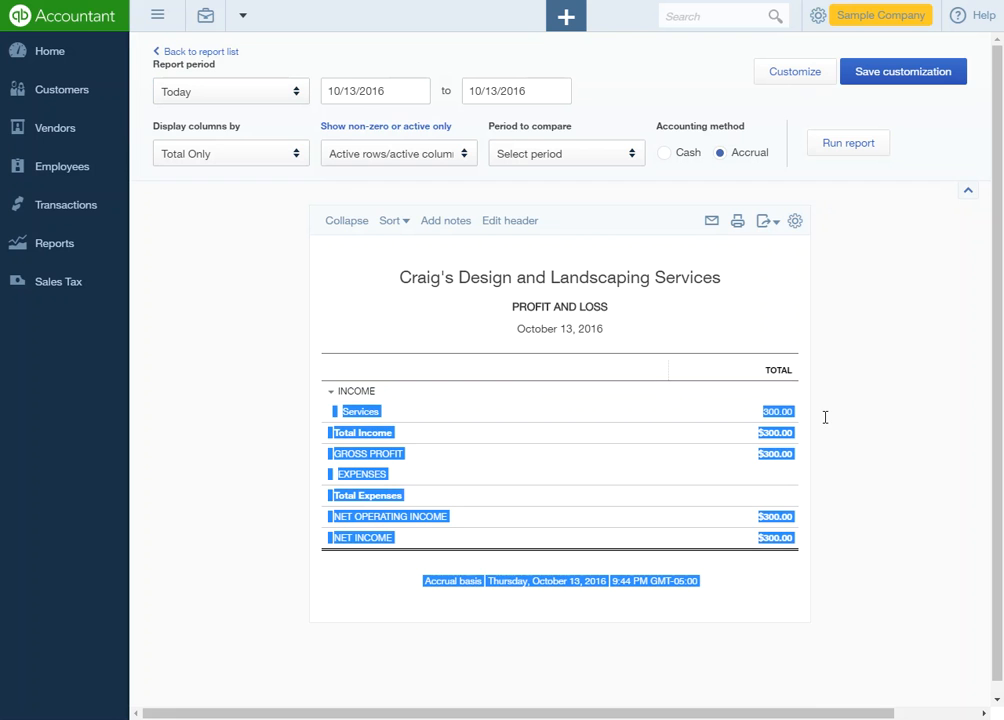